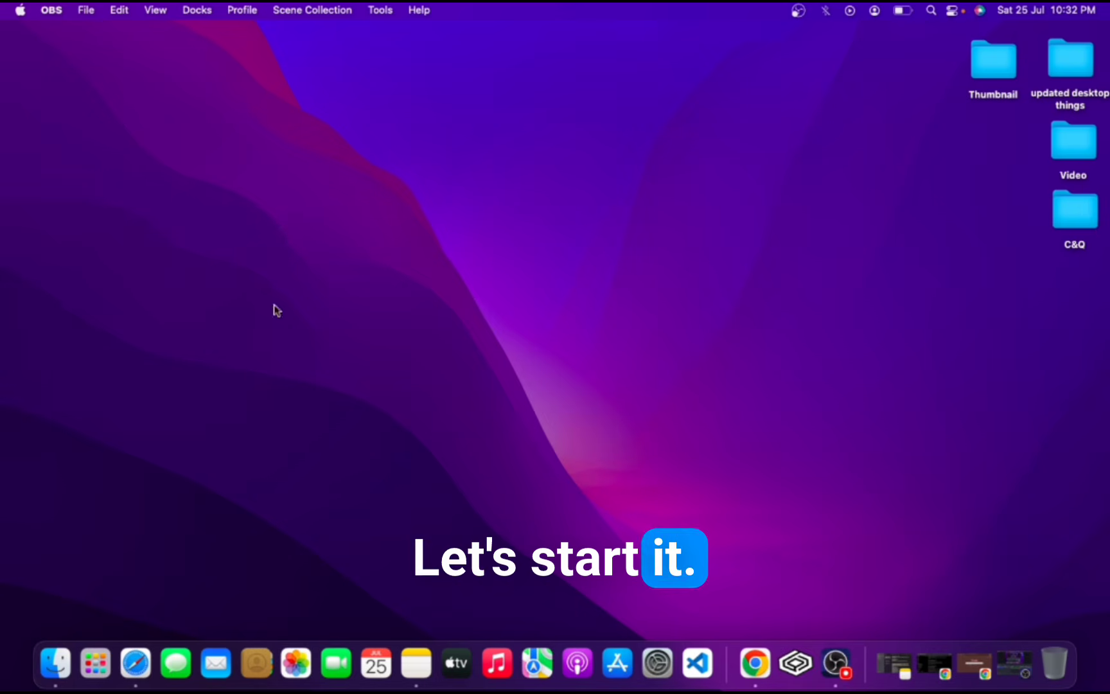
Open Safari and search the web for crossover for mac.
{"action": "left_click", "coordinate": [134, 658]}
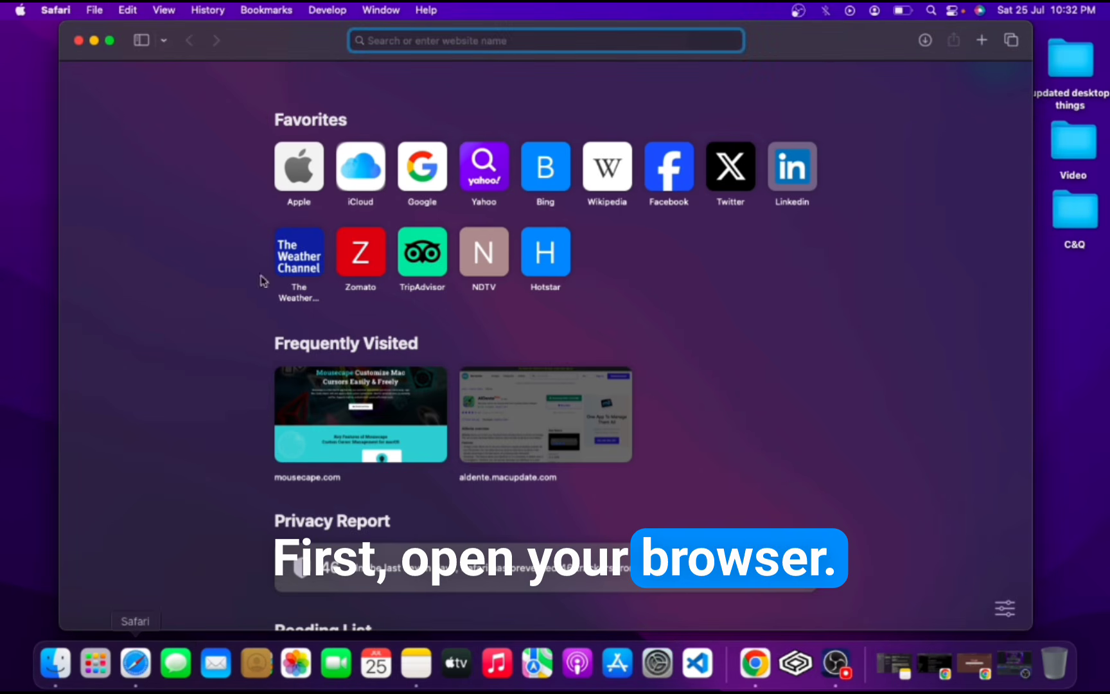
{"action": "type", "text": "crossv"}
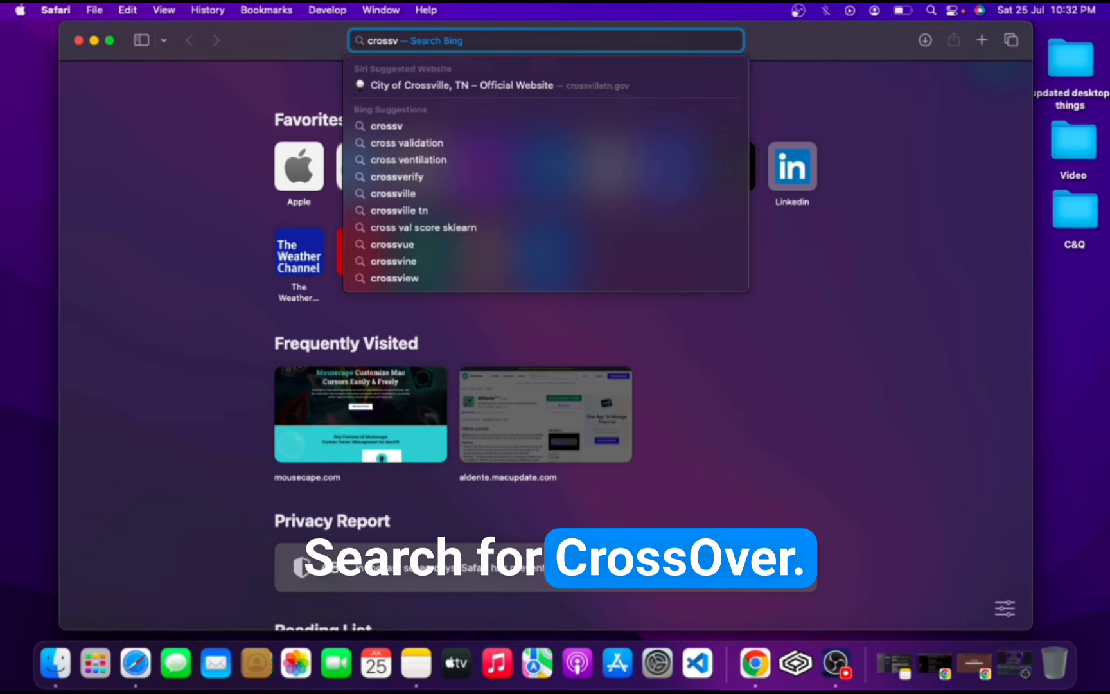
{"action": "key", "text": "BackSpace"}
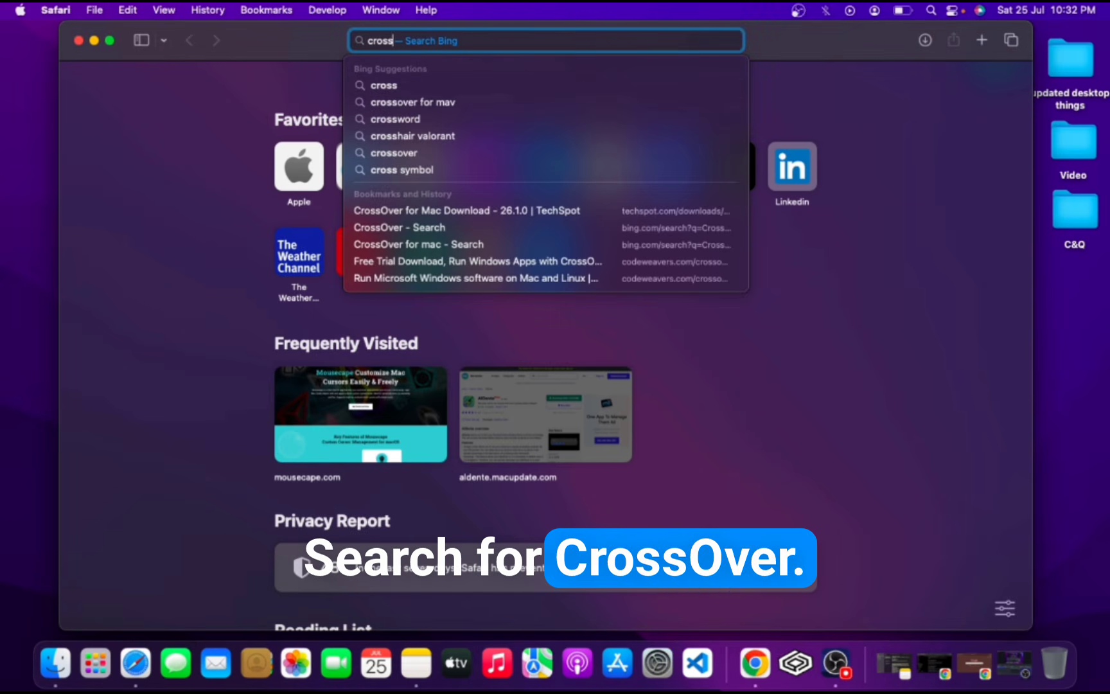
{"action": "type", "text": "o"}
{"action": "type", "text": "ver fi"}
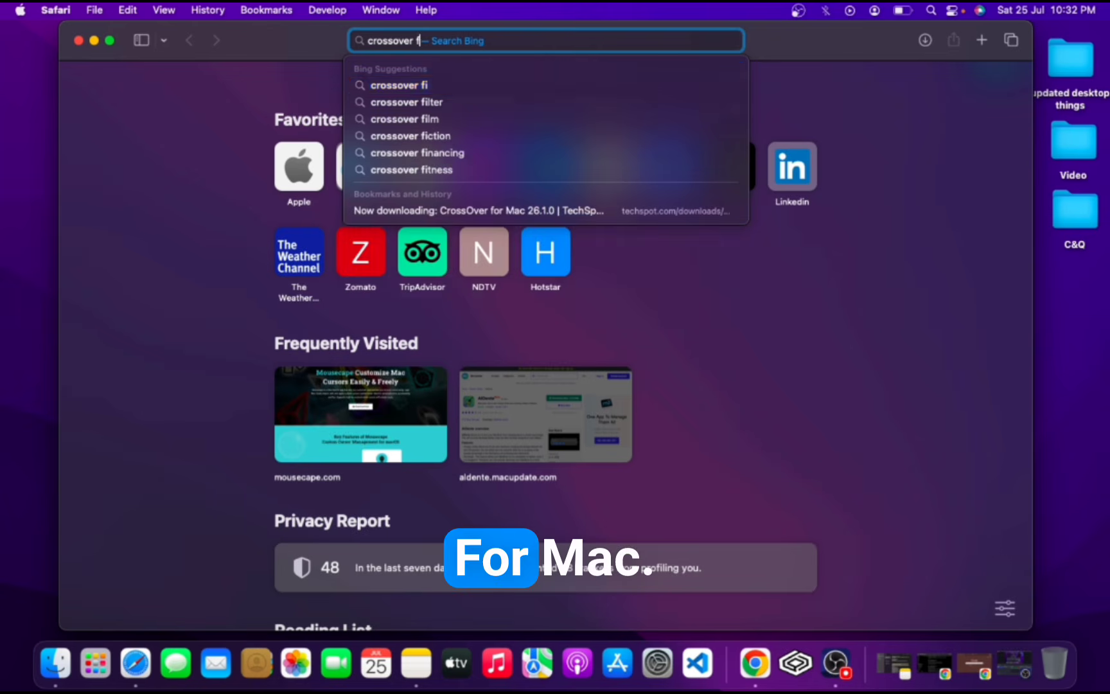
{"action": "key", "text": "BackSpace"}
{"action": "type", "text": "or mac"}
{"action": "key", "text": "Return"}
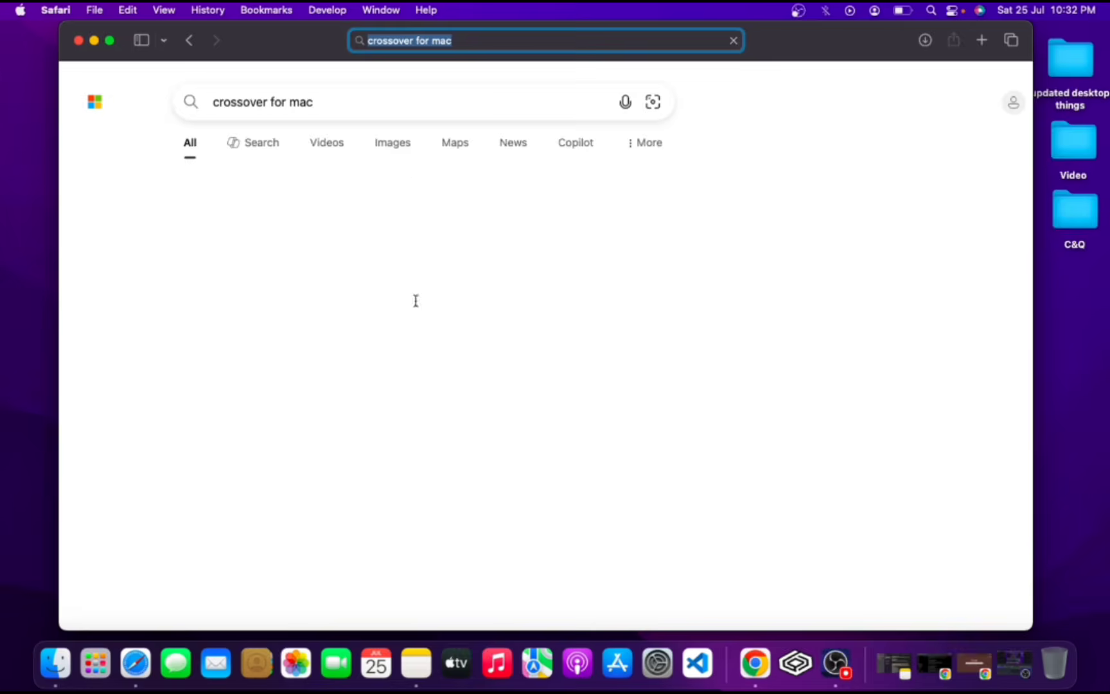
Open the TechSpot CrossOver for Mac result and review its download options.
{"action": "scroll", "coordinate": [427, 357], "scroll_direction": "down", "scroll_amount": 5}
{"action": "scroll", "coordinate": [429, 357], "scroll_direction": "down", "scroll_amount": 10}
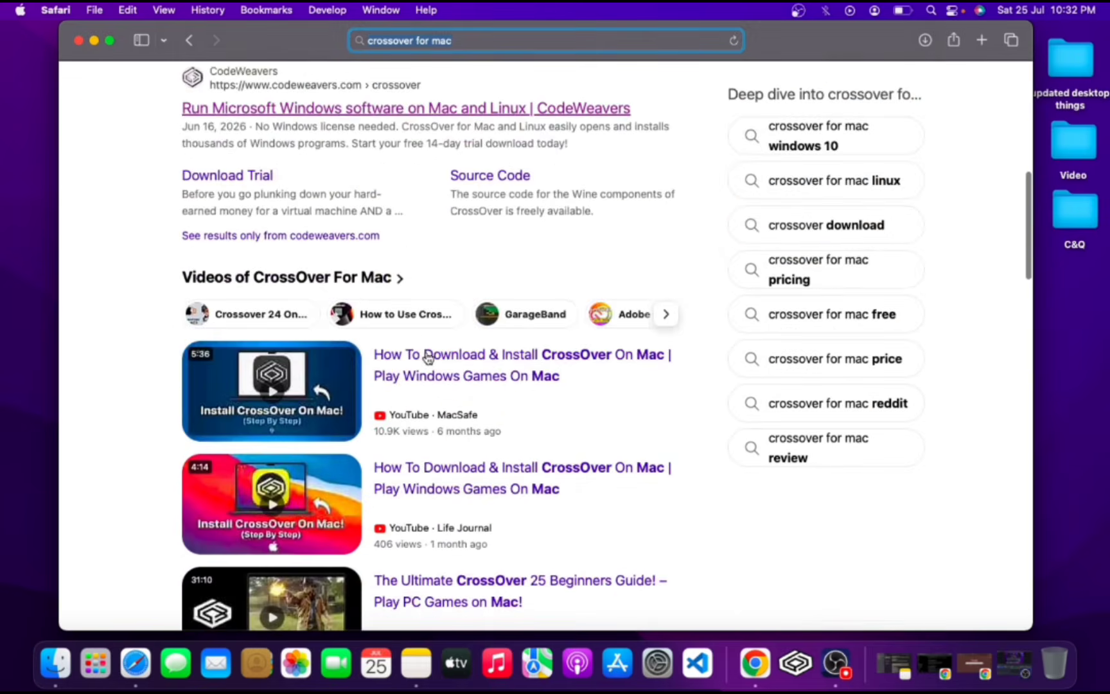
{"action": "left_click", "coordinate": [303, 329]}
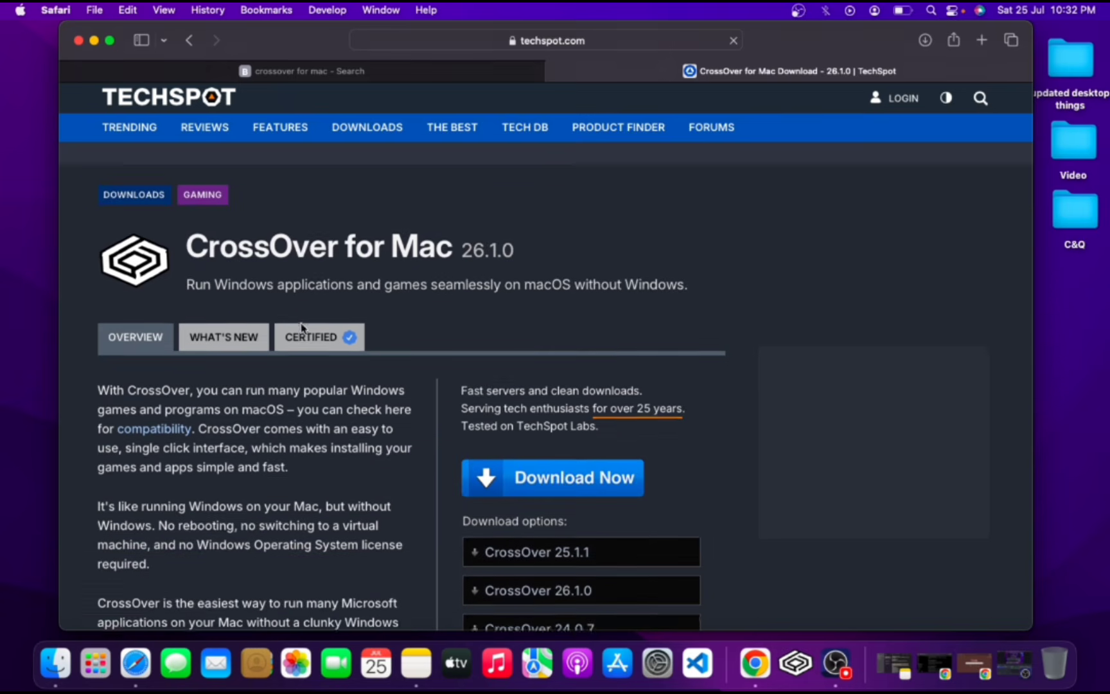
{"action": "scroll", "coordinate": [666, 323], "scroll_direction": "down", "scroll_amount": 3}
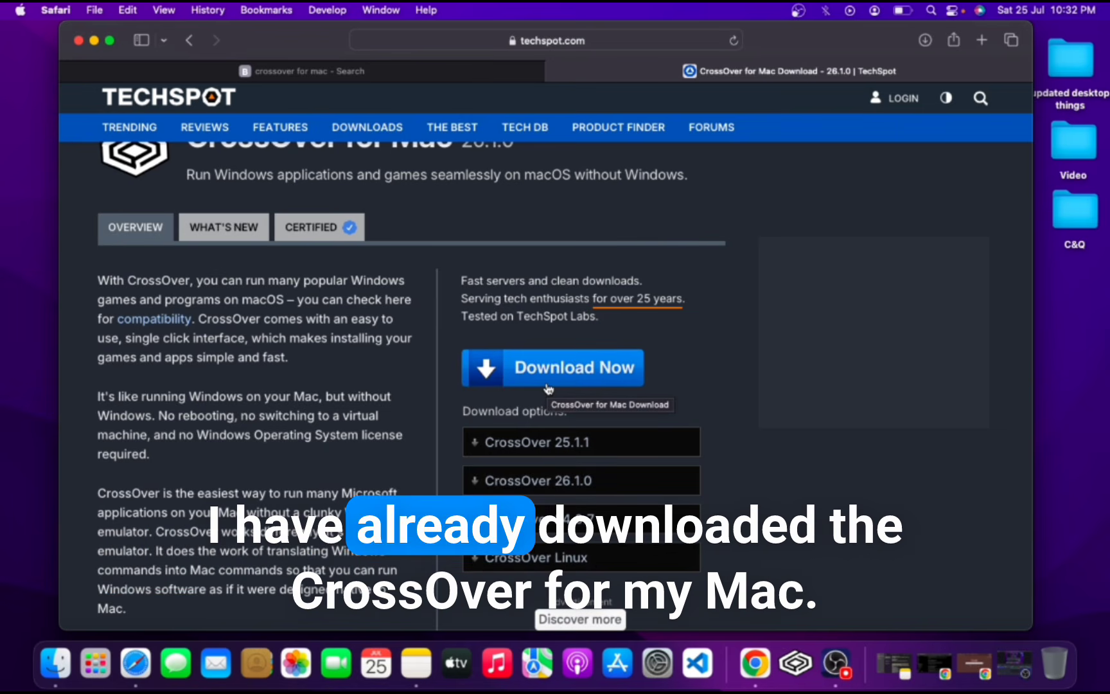
{"action": "scroll", "coordinate": [548, 387], "scroll_direction": "up", "scroll_amount": 2}
{"action": "scroll", "coordinate": [548, 386], "scroll_direction": "up", "scroll_amount": 1}
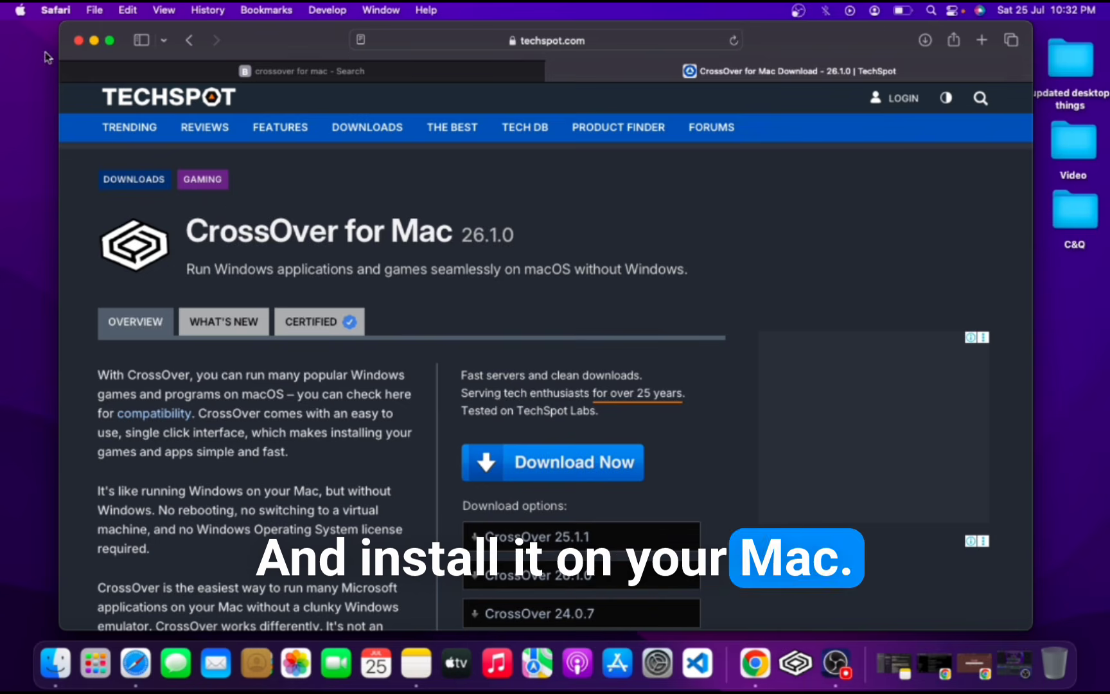
Open a new tab and search for ultraviewwer for mac.
{"action": "left_click", "coordinate": [981, 39]}
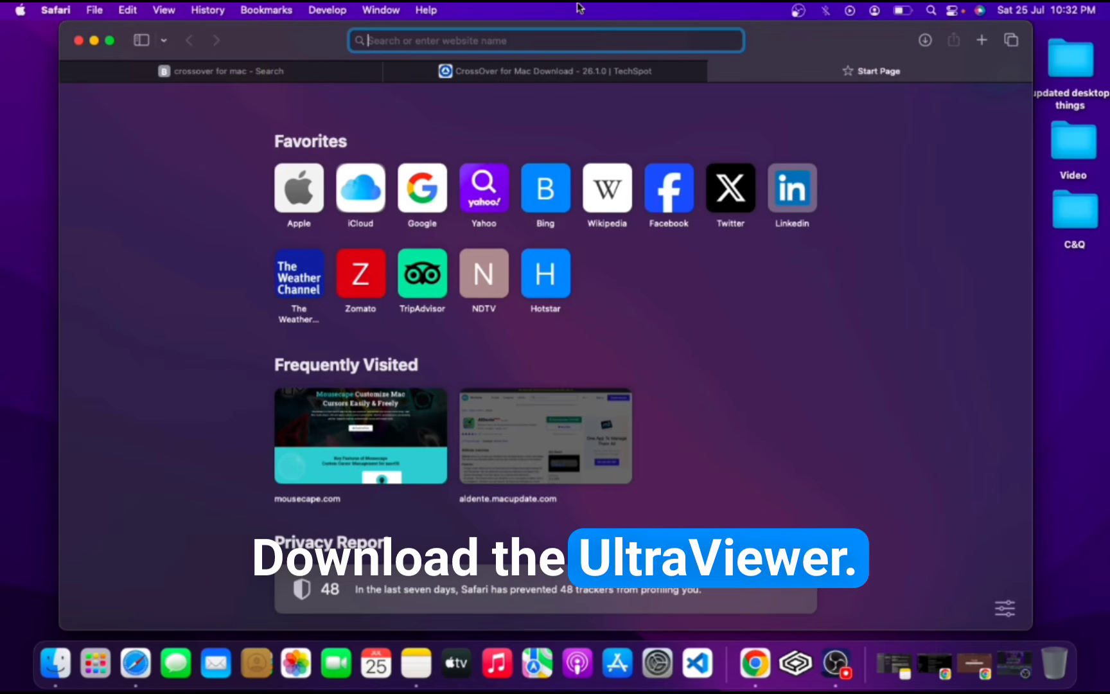
{"action": "type", "text": "ult"}
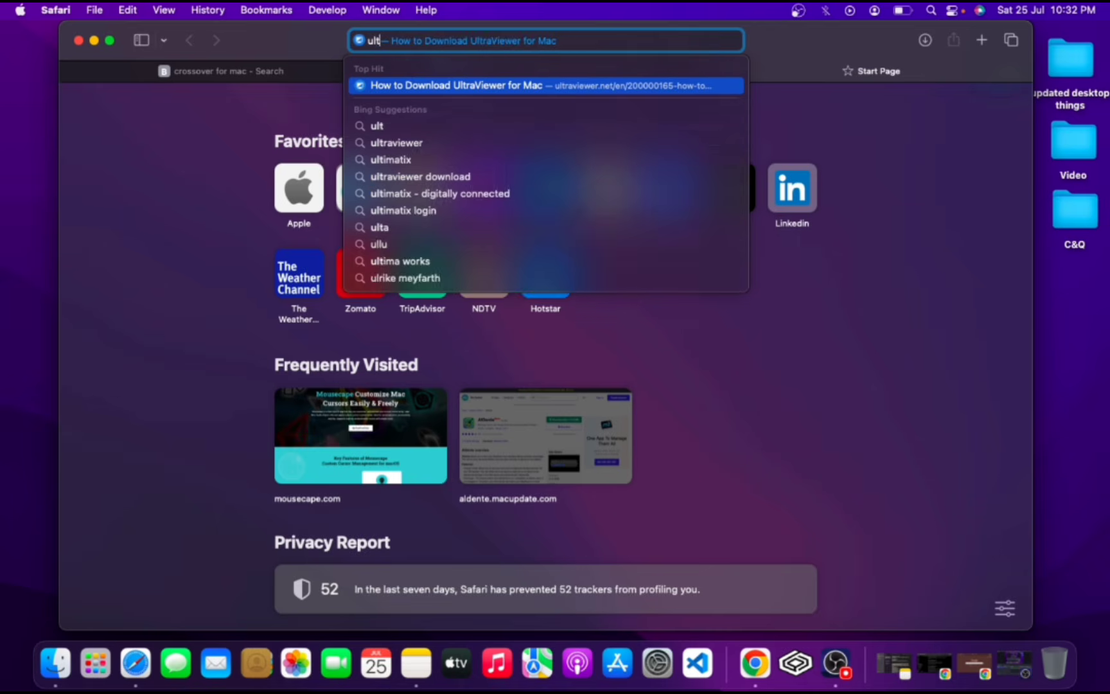
{"action": "type", "text": "raview"}
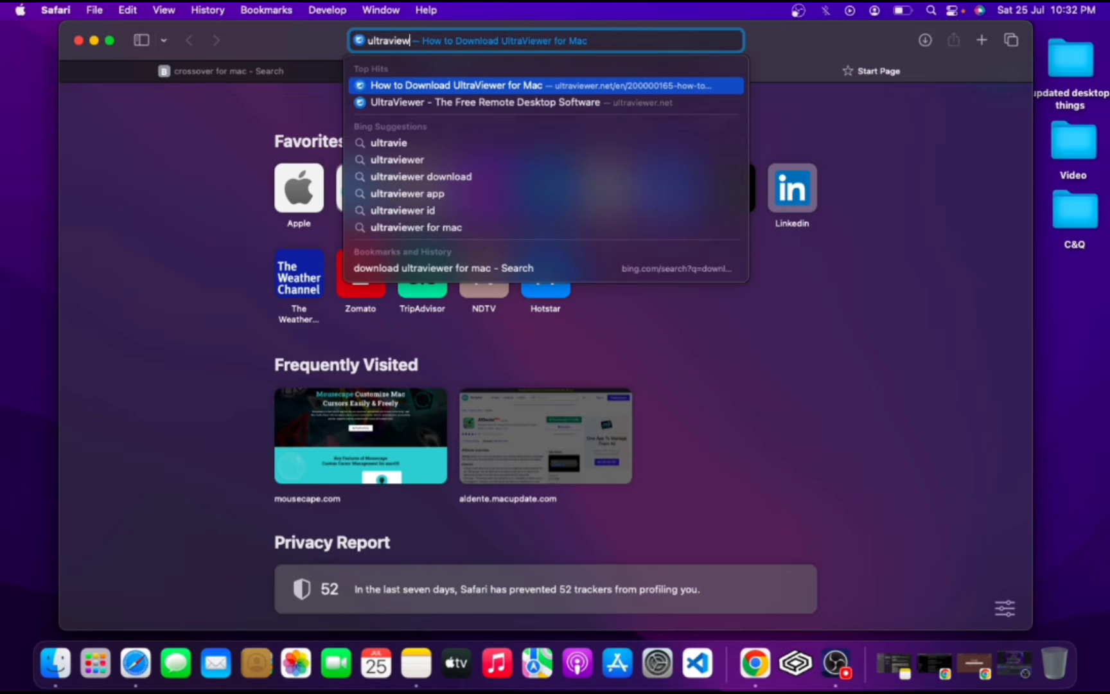
{"action": "type", "text": "ver for mac"}
{"action": "key", "text": "Return"}
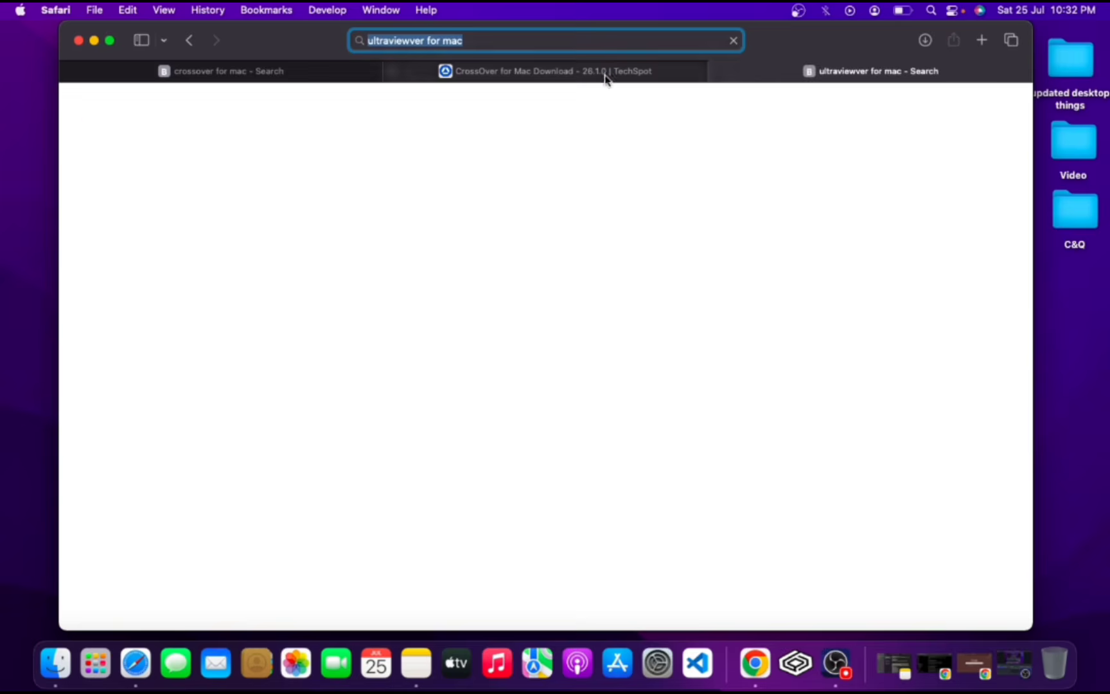
Open the How to Download UltraViewer for Mac result and go to the UltraViewer Download page.
{"action": "scroll", "coordinate": [580, 361], "scroll_direction": "down", "scroll_amount": 5}
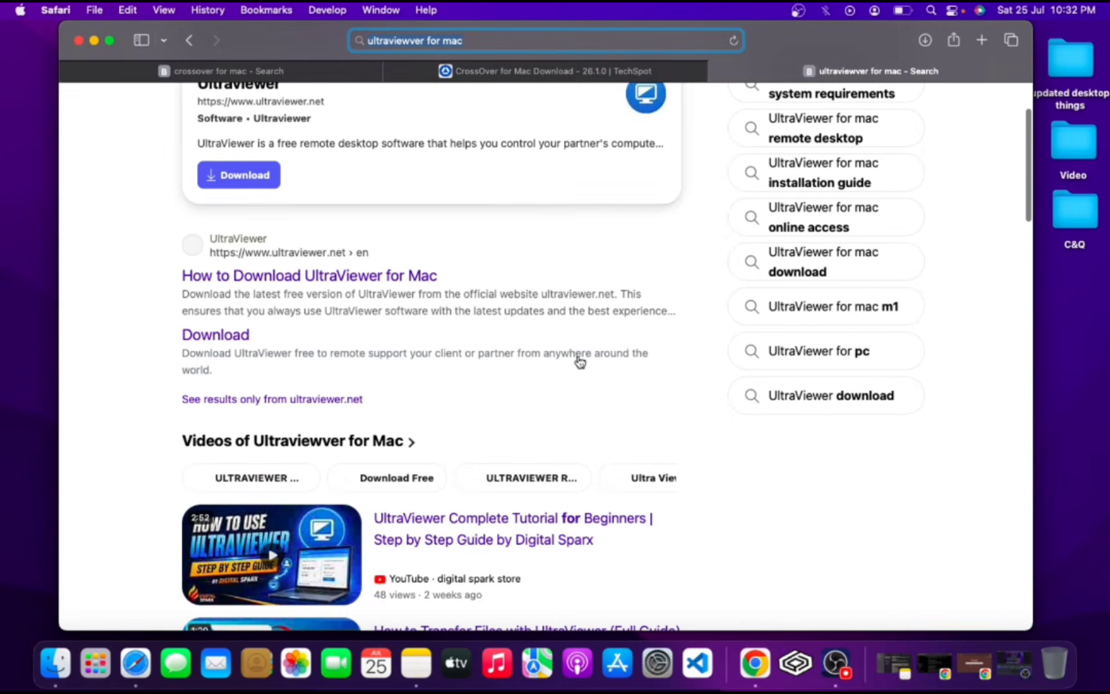
{"action": "left_click", "coordinate": [273, 277]}
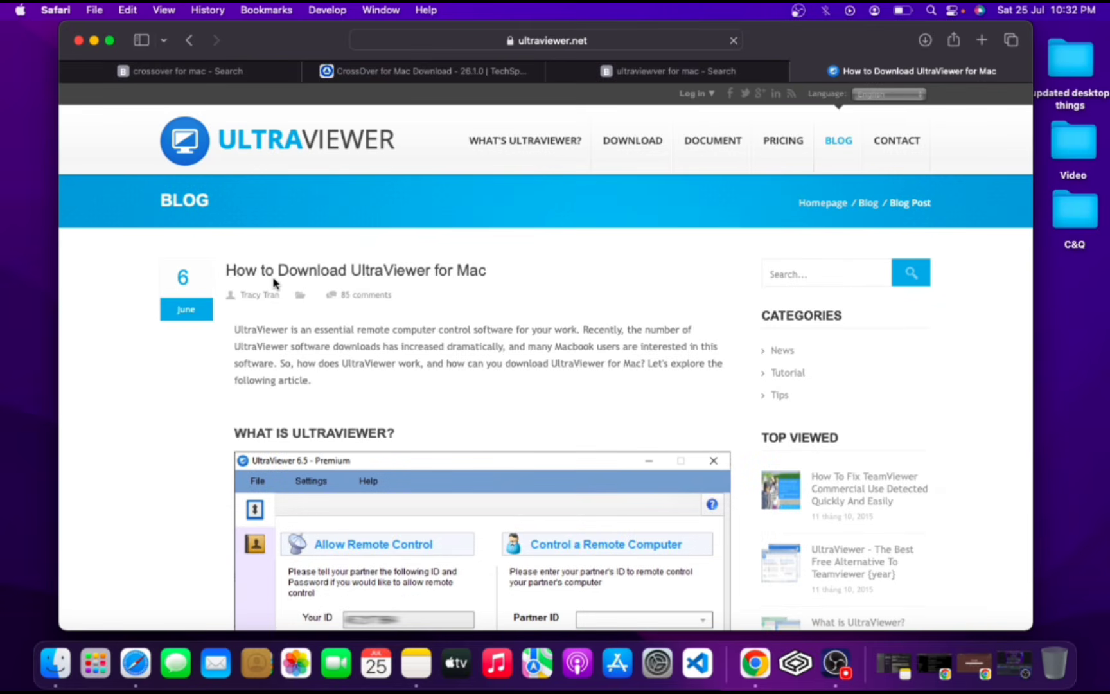
{"action": "scroll", "coordinate": [614, 357], "scroll_direction": "down", "scroll_amount": 20}
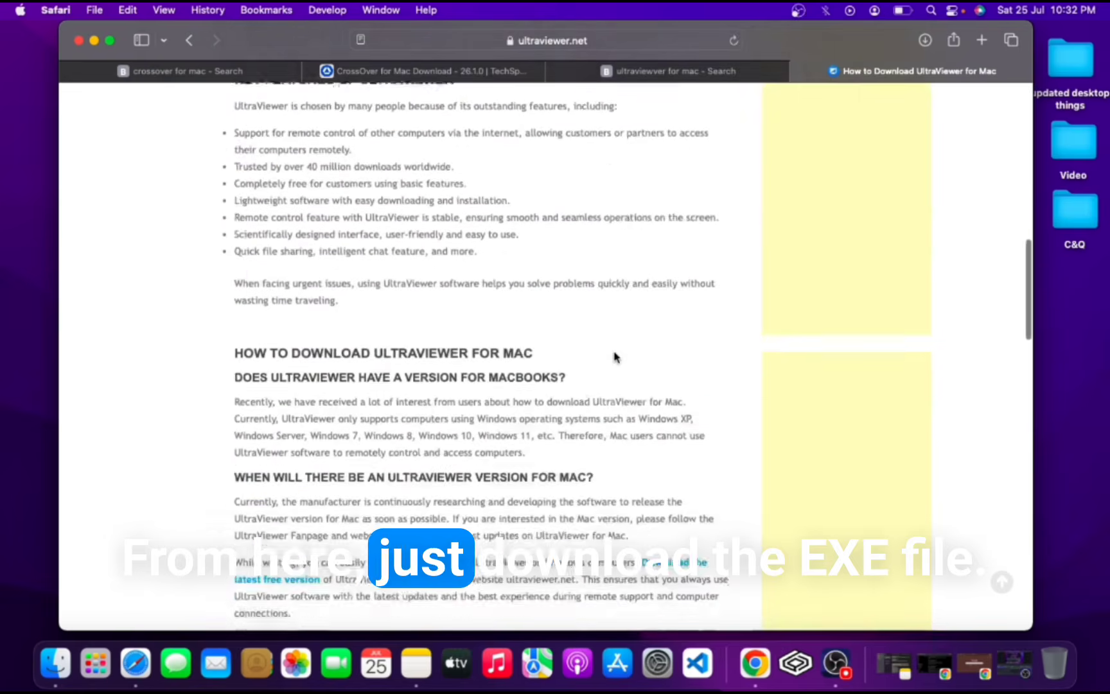
{"action": "scroll", "coordinate": [614, 352], "scroll_direction": "up", "scroll_amount": 20}
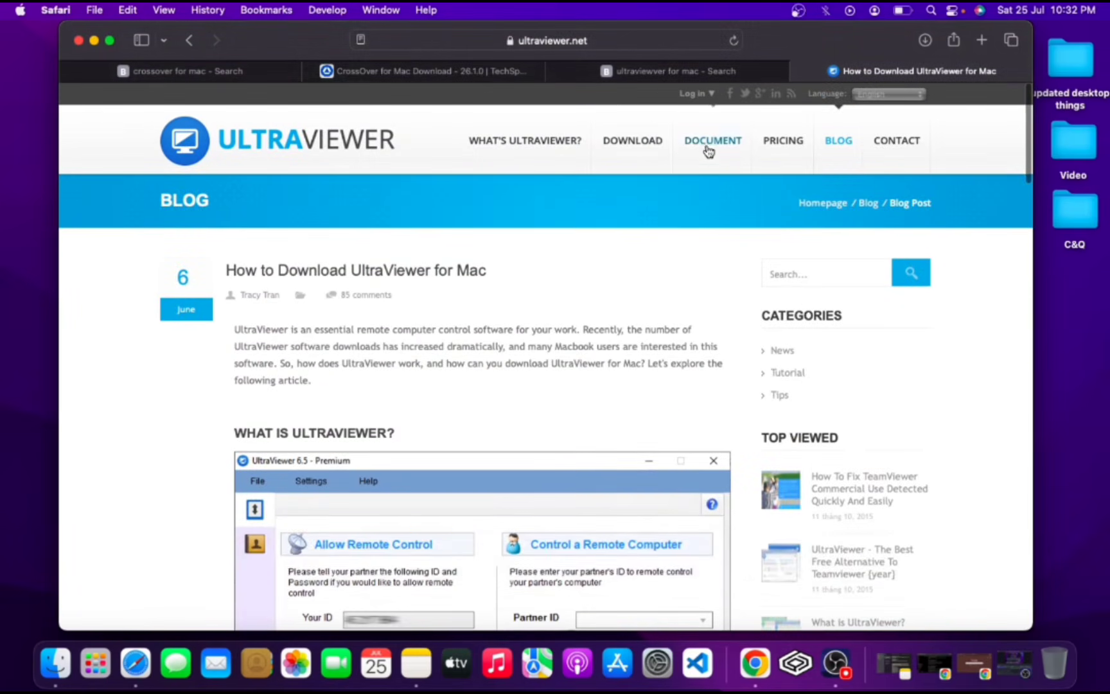
{"action": "left_click", "coordinate": [633, 141]}
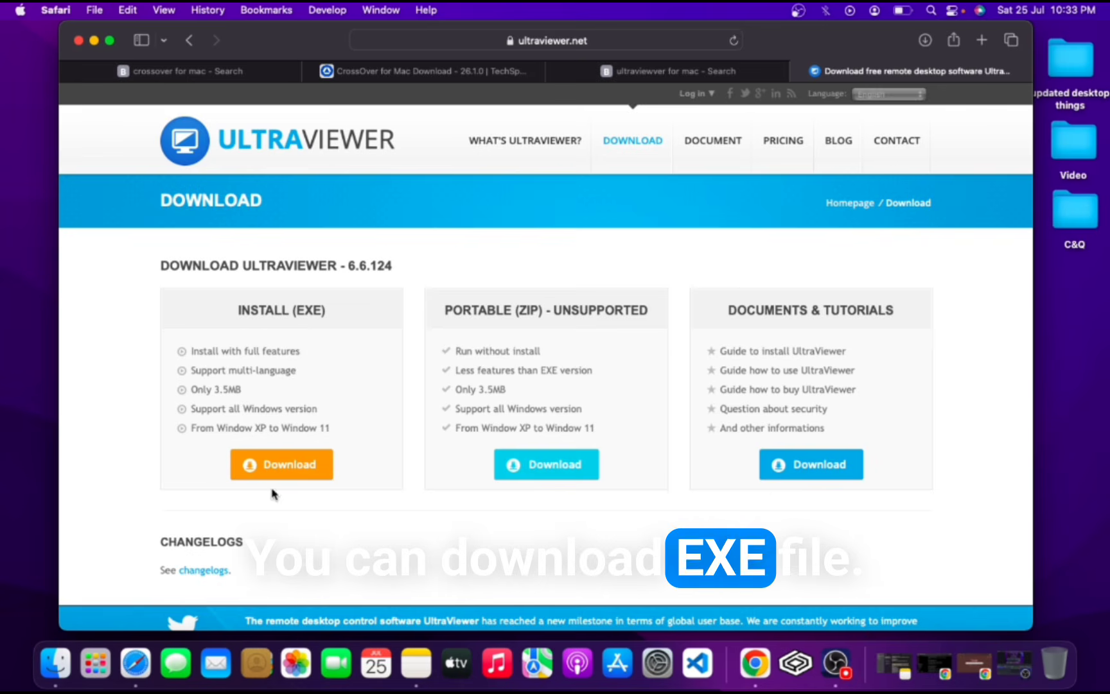
Download the UltraViewer Install (EXE) file, allowing downloads from ultraviewer.net.
{"action": "left_click", "coordinate": [287, 465]}
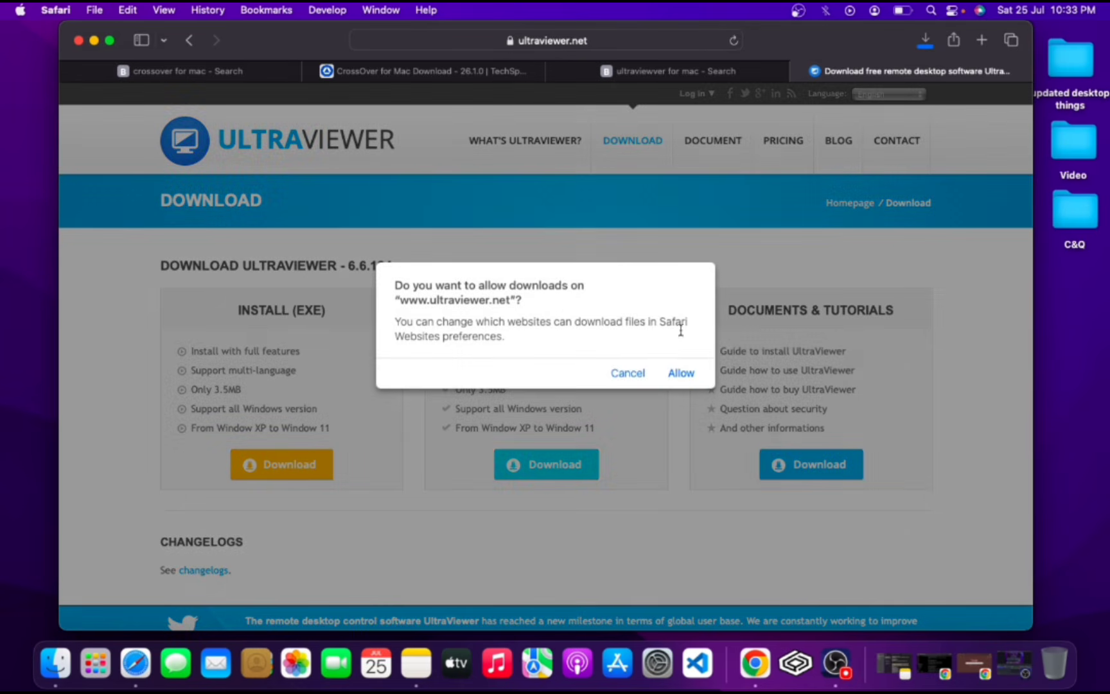
{"action": "left_click", "coordinate": [683, 373]}
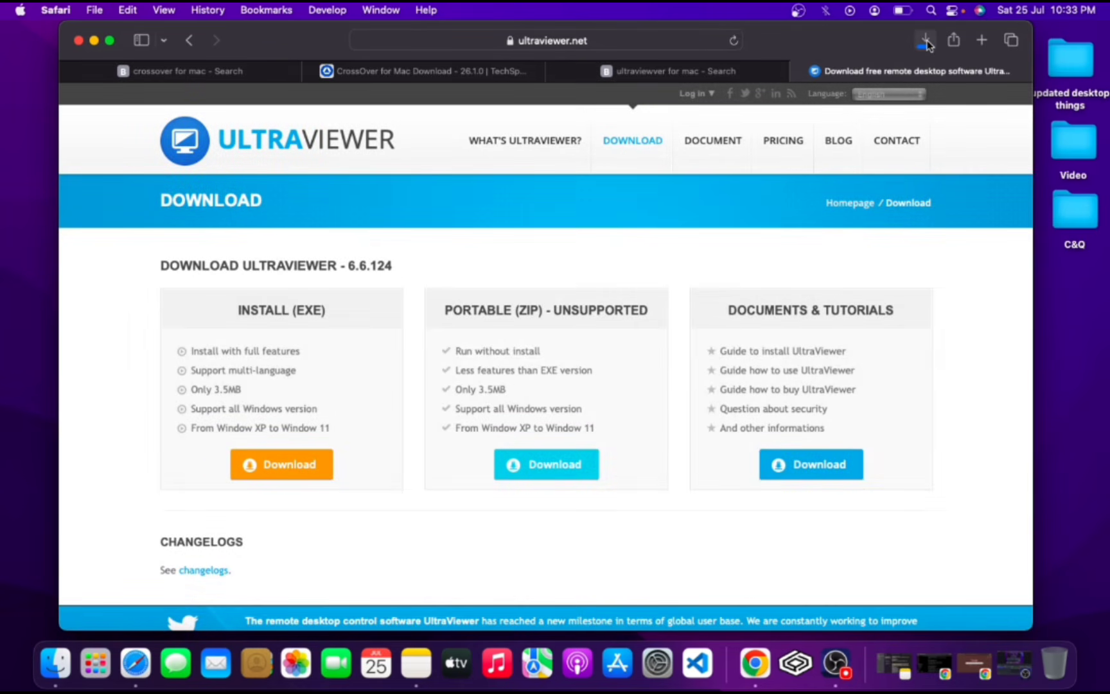
Drag UltraViewer_setup_6.6.124_en.exe from the downloads list onto the desktop.
{"action": "left_click", "coordinate": [925, 40]}
{"action": "left_click_drag", "start_coordinate": [844, 50], "coordinate": [709, 50]}
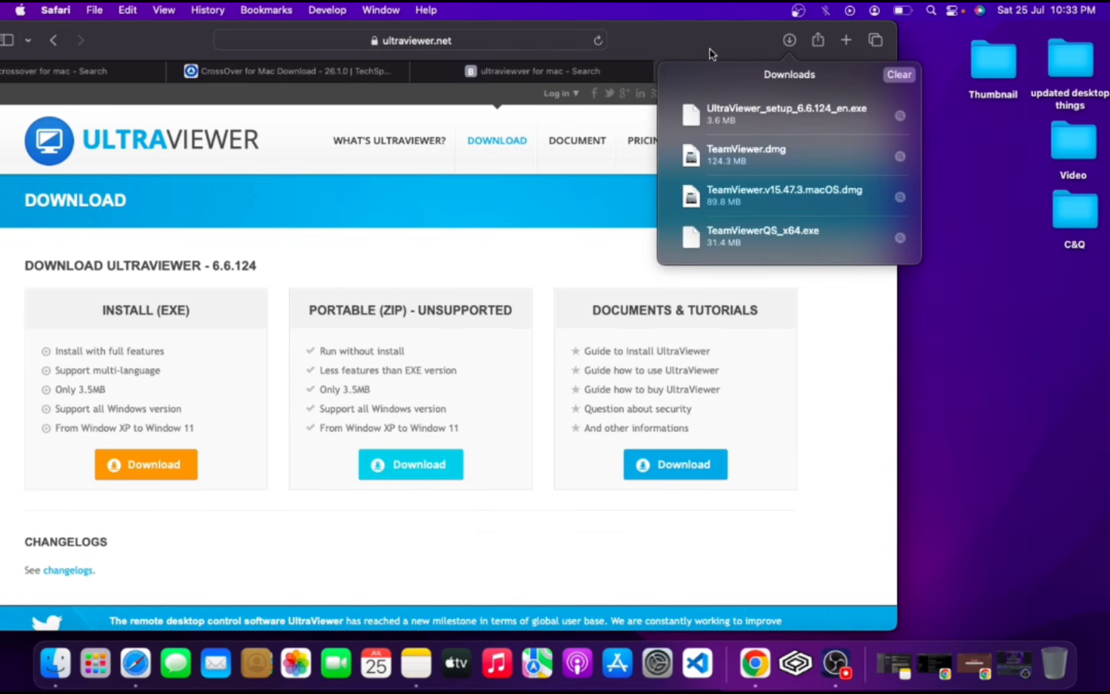
{"action": "left_click_drag", "start_coordinate": [763, 118], "coordinate": [958, 156]}
{"action": "left_click_drag", "start_coordinate": [670, 41], "coordinate": [832, 37]}
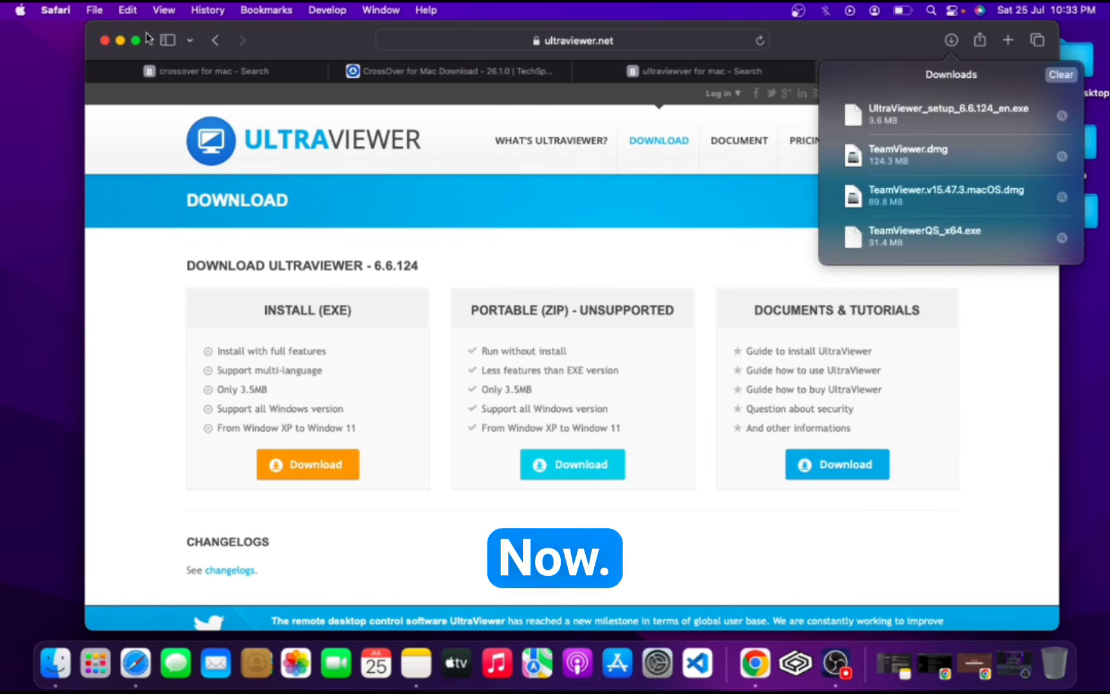
Close the browser window and launch CrossOver from Launchpad.
{"action": "left_click", "coordinate": [106, 43]}
{"action": "key", "text": "F4"}
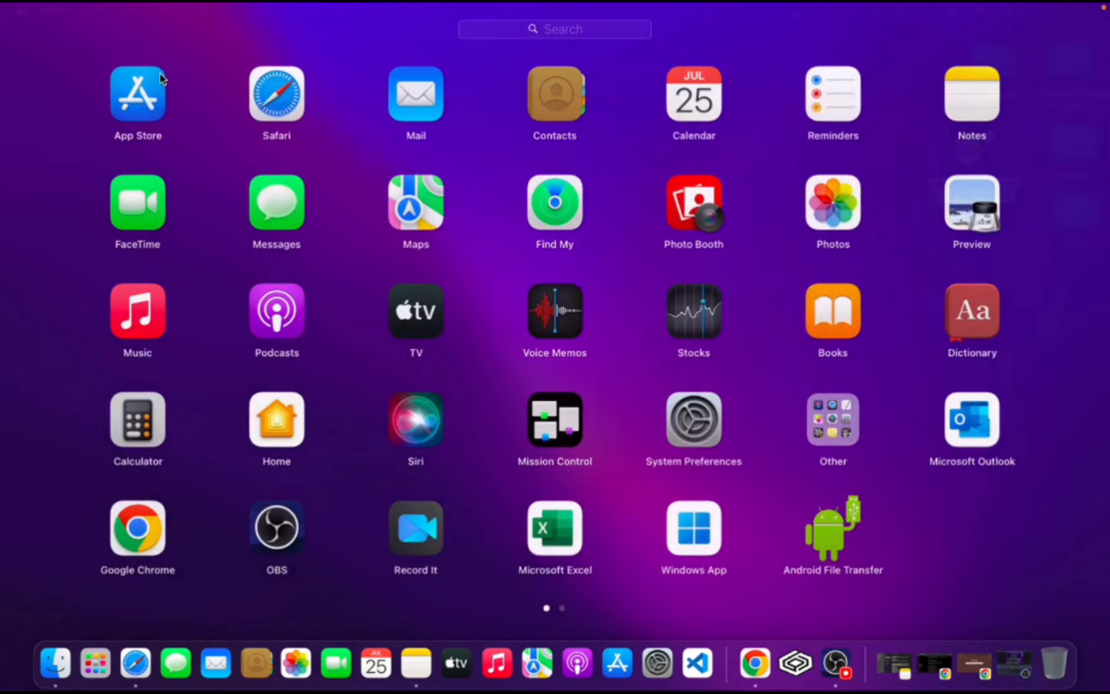
{"action": "scroll", "coordinate": [597, 287], "scroll_direction": "right", "scroll_amount": 3}
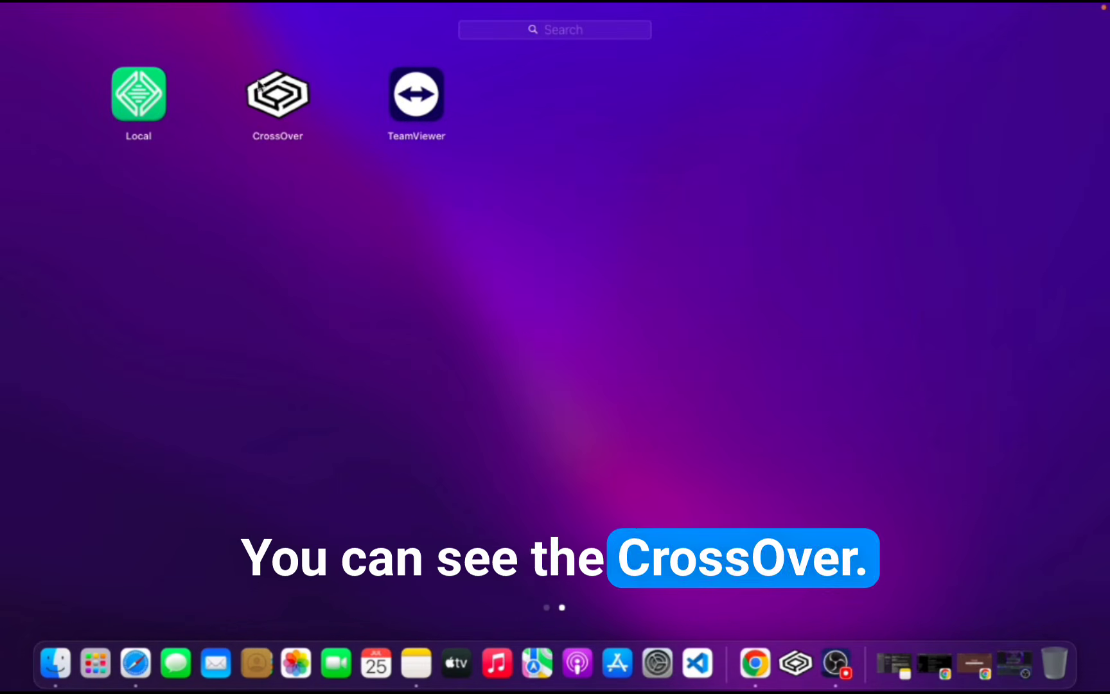
{"action": "scroll", "coordinate": [283, 218], "scroll_direction": "left", "scroll_amount": 2}
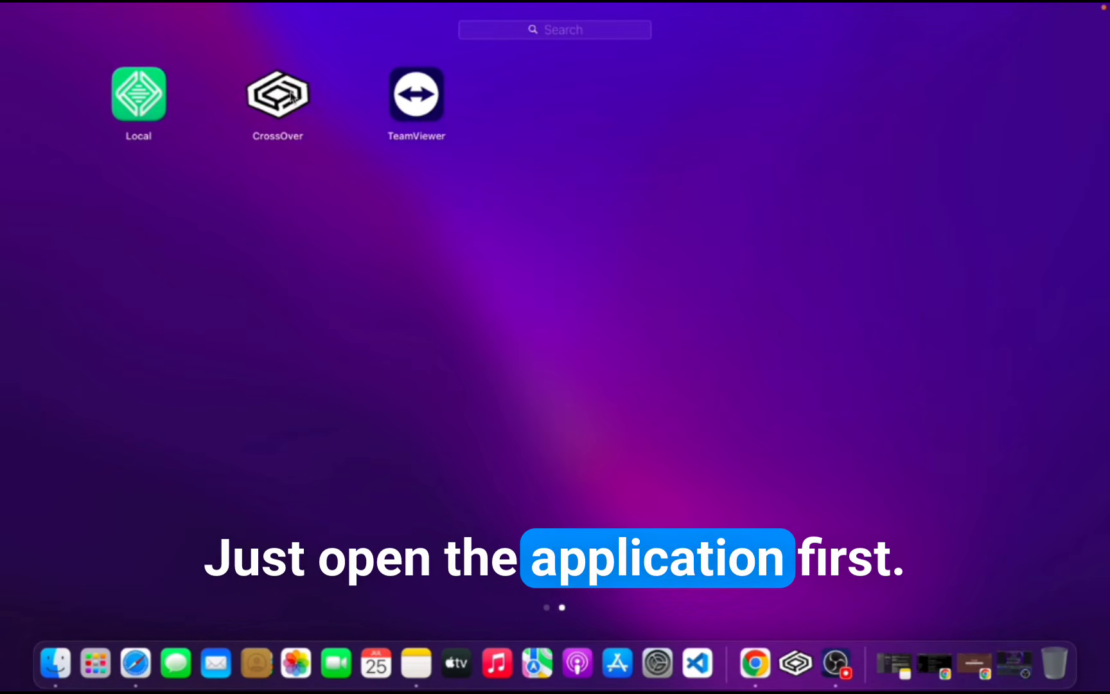
{"action": "left_click", "coordinate": [289, 90]}
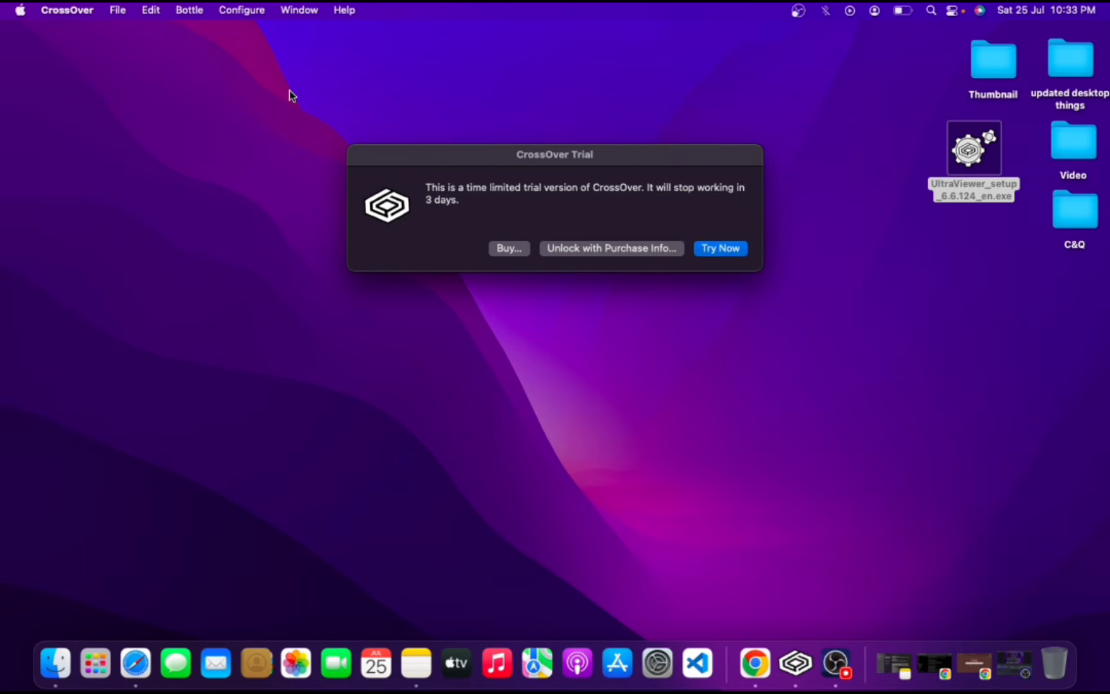
Start the trial and choose to install an unlisted application.
{"action": "left_click", "coordinate": [704, 247]}
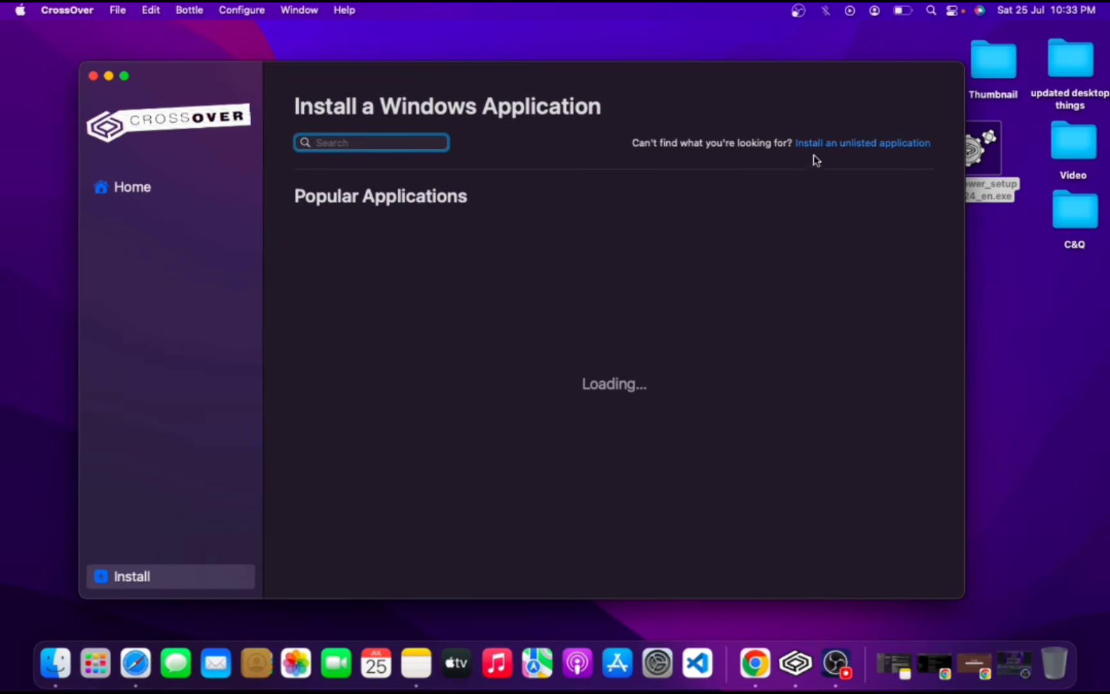
{"action": "left_click", "coordinate": [869, 149]}
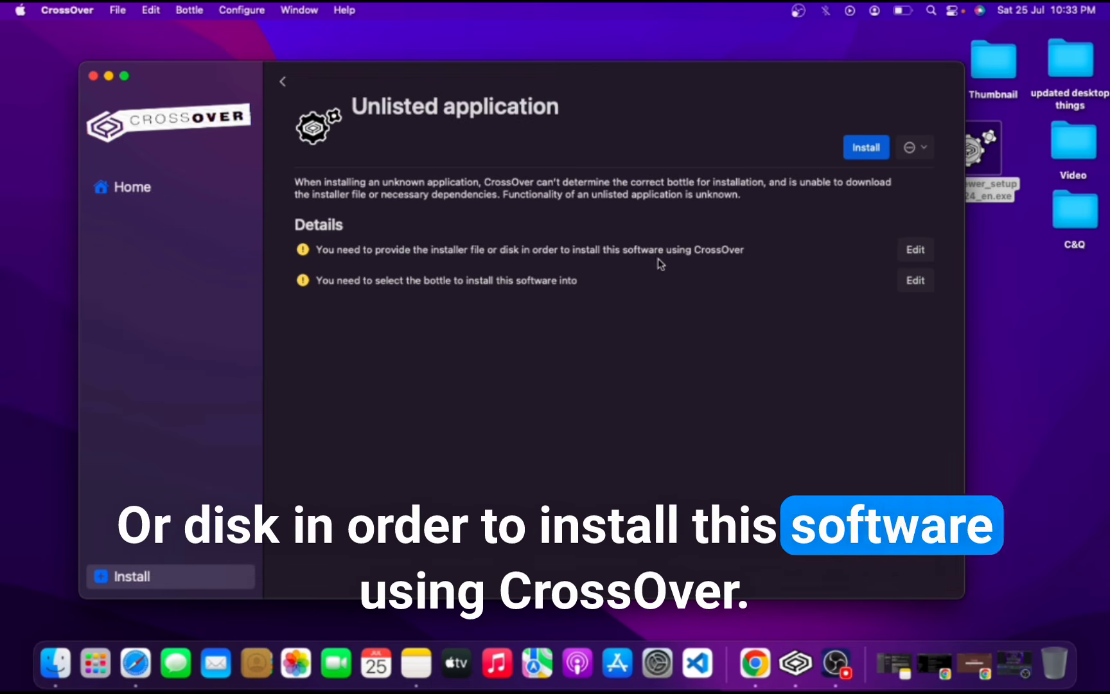
Set the installer file to UltraViewer_setup_6.6.124_en.exe from the Desktop.
{"action": "left_click", "coordinate": [915, 251]}
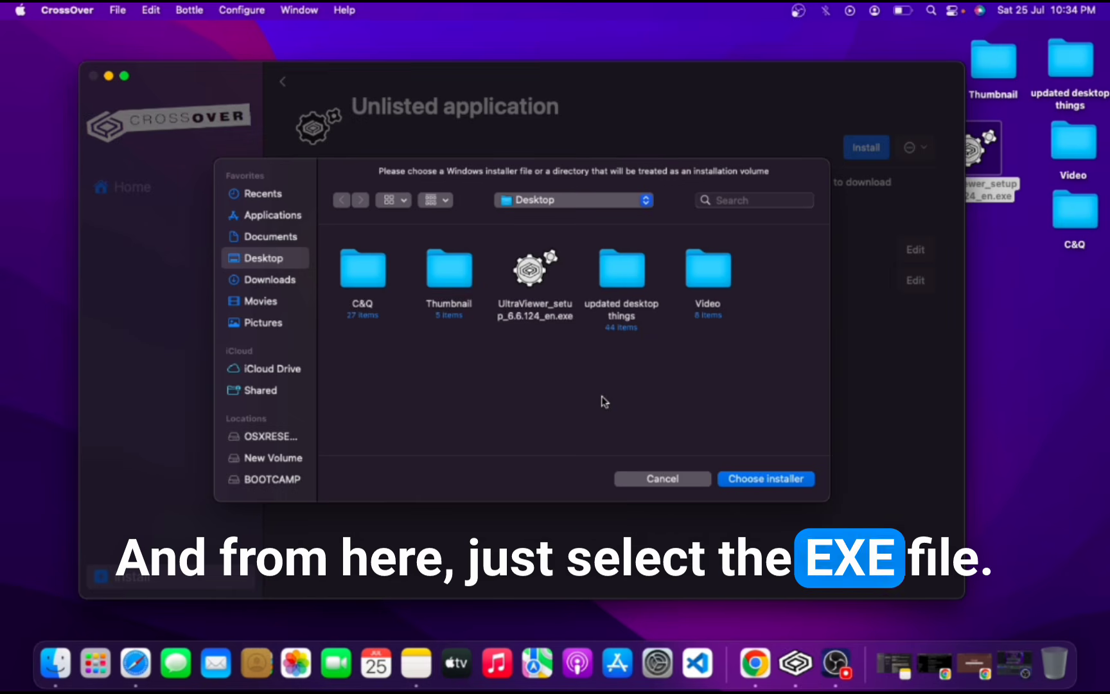
{"action": "left_click", "coordinate": [543, 306]}
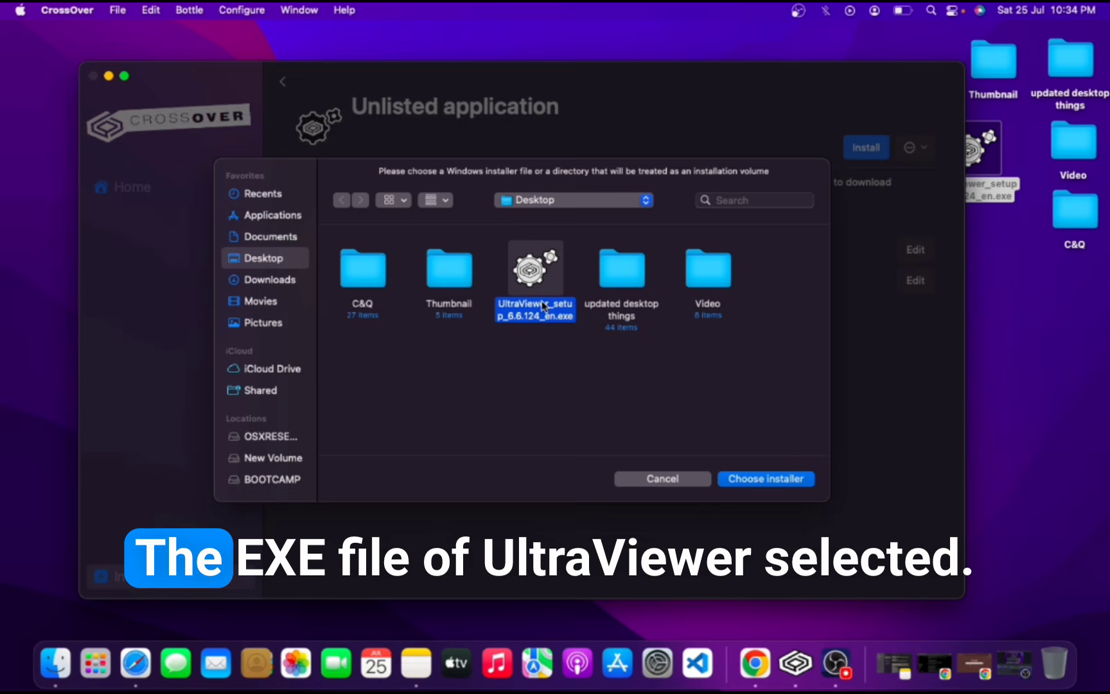
{"action": "left_click", "coordinate": [784, 483]}
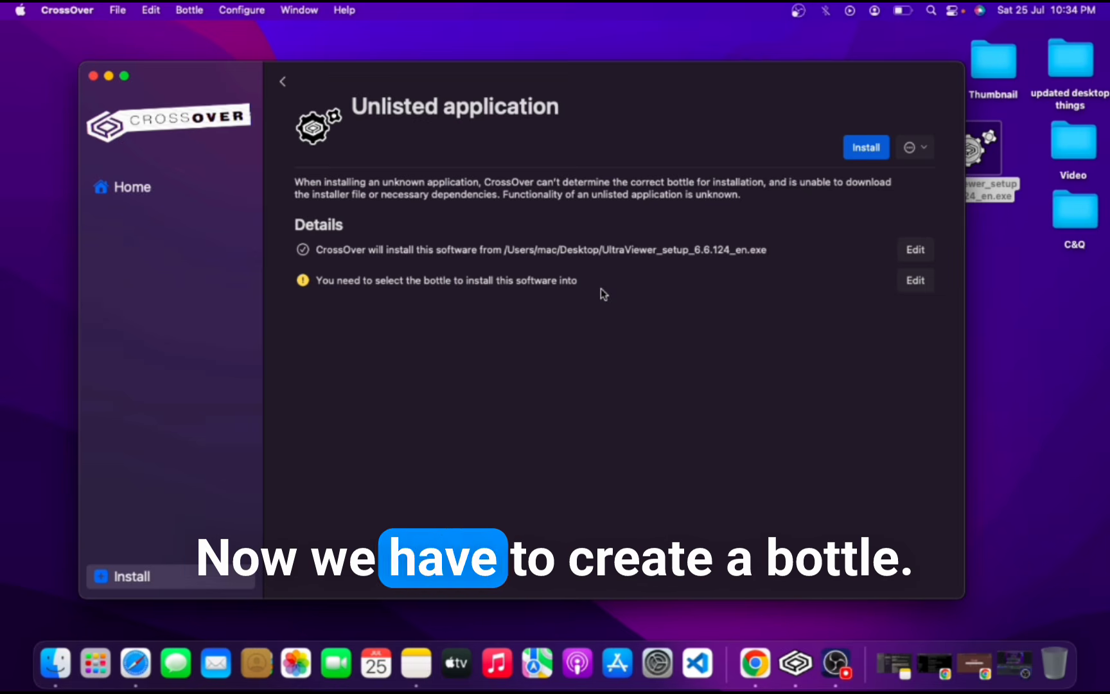
Create a new Windows 10 64-bit bottle named ultraviewwer for this installation.
{"action": "left_click", "coordinate": [915, 280]}
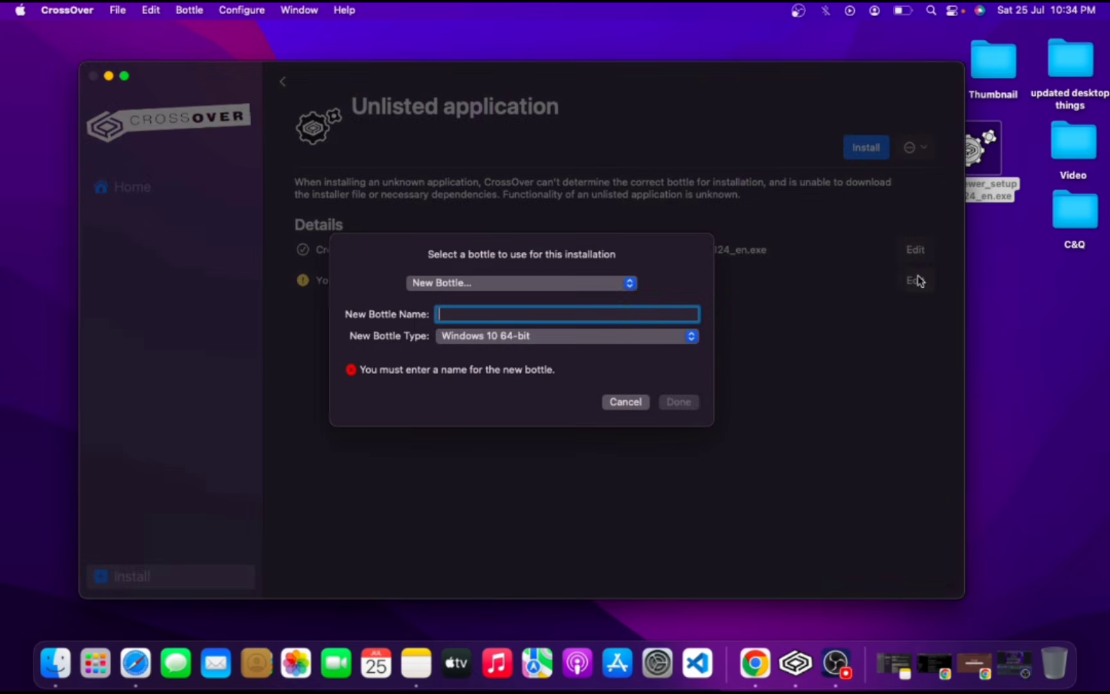
{"action": "type", "text": "U"}
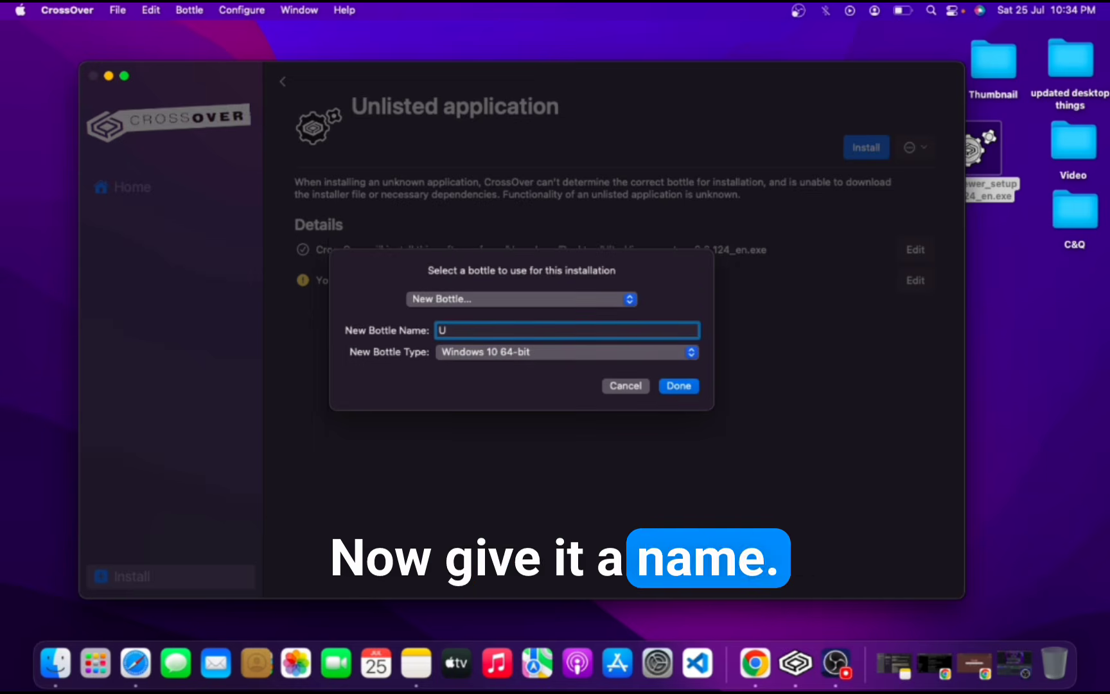
{"action": "type", "text": "ltraviewver"}
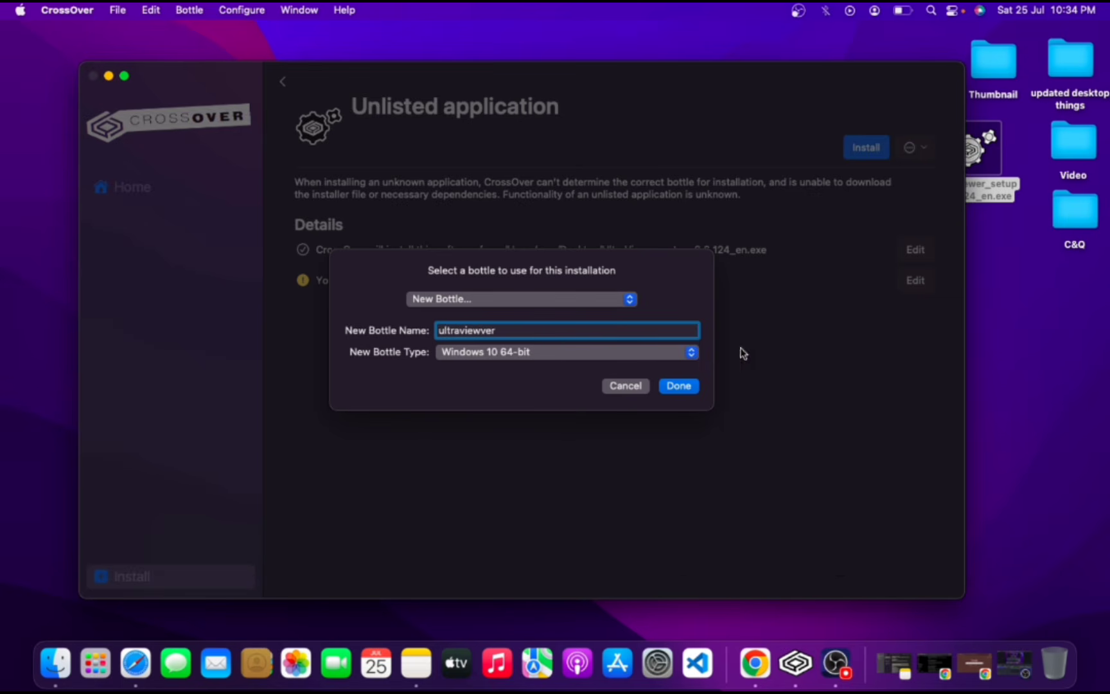
{"action": "left_click", "coordinate": [680, 385]}
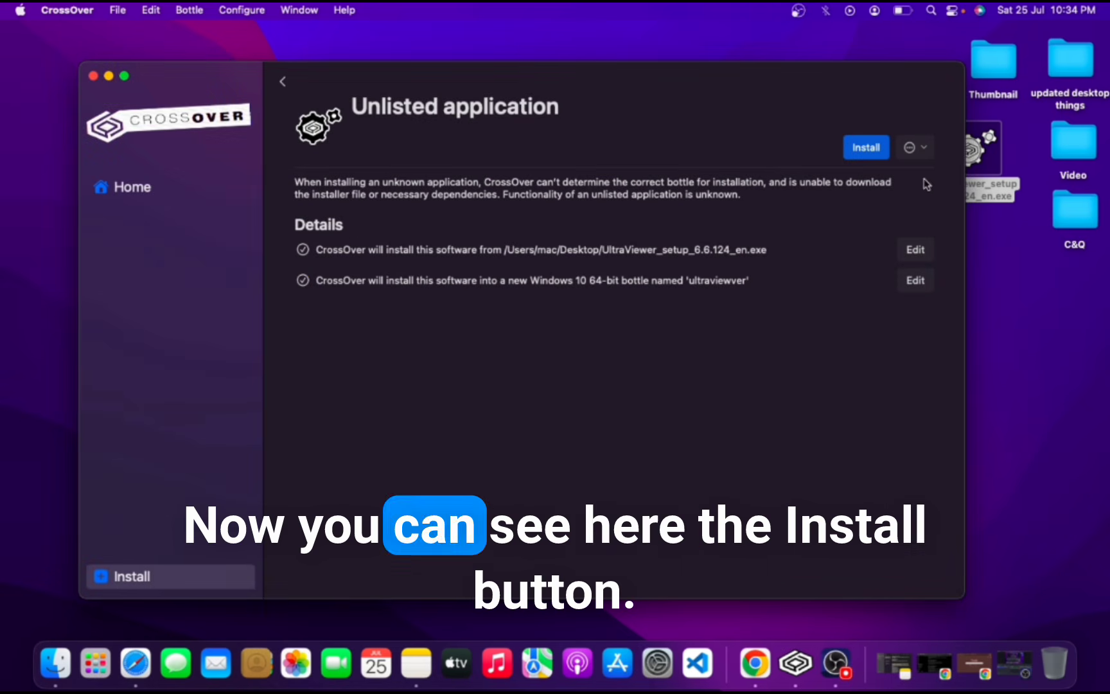
Start the installation and complete the UltraViewer setup wizard with the default folder, a desktop shortcut, and launch option.
{"action": "left_click", "coordinate": [861, 151]}
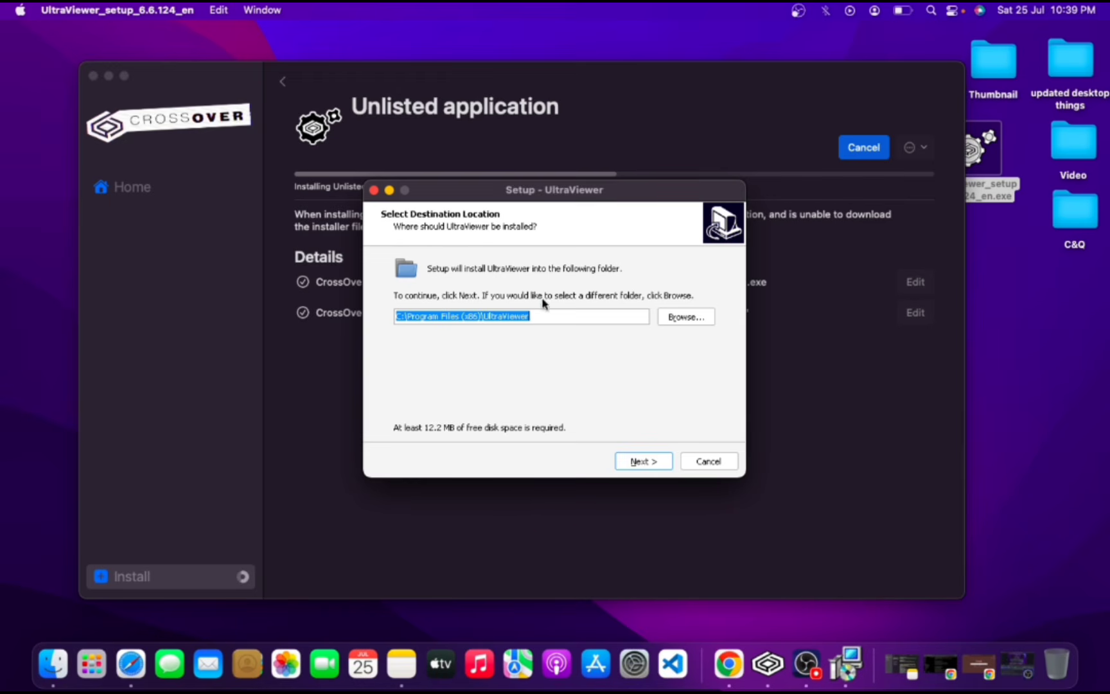
{"action": "left_click", "coordinate": [645, 466]}
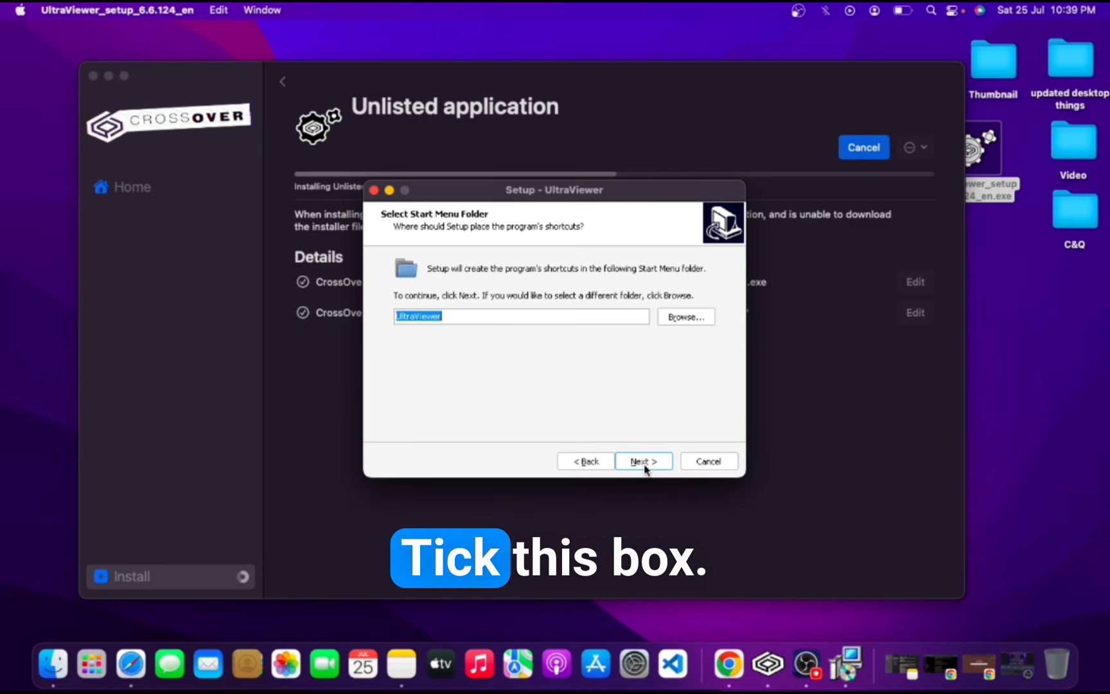
{"action": "left_click", "coordinate": [644, 462]}
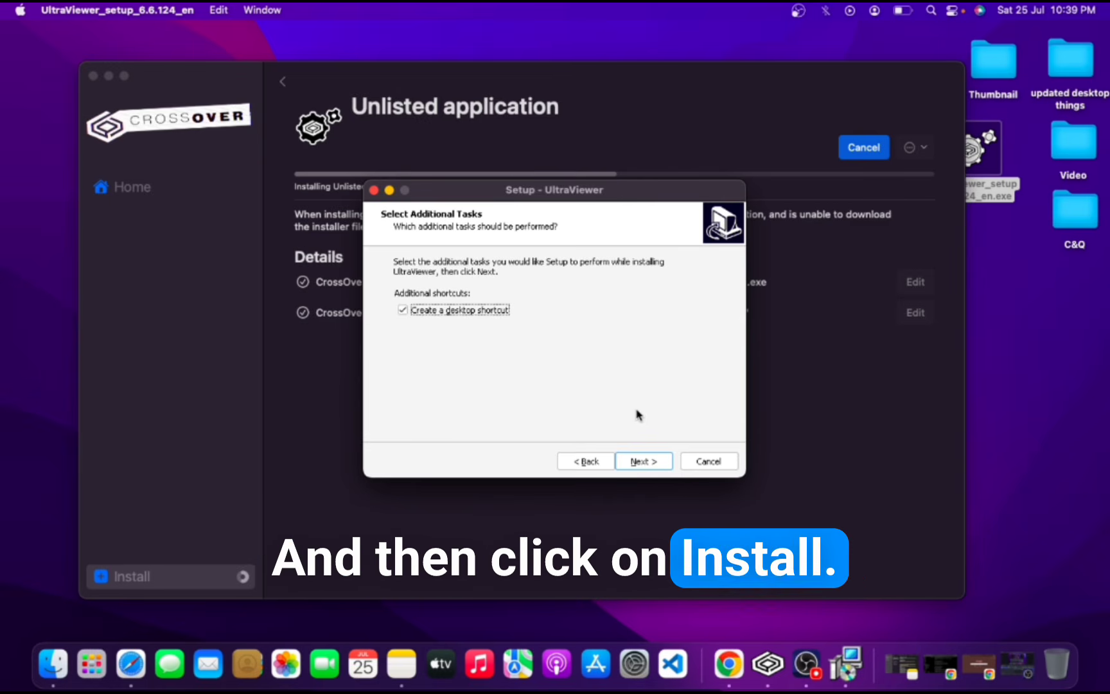
{"action": "left_click", "coordinate": [650, 457]}
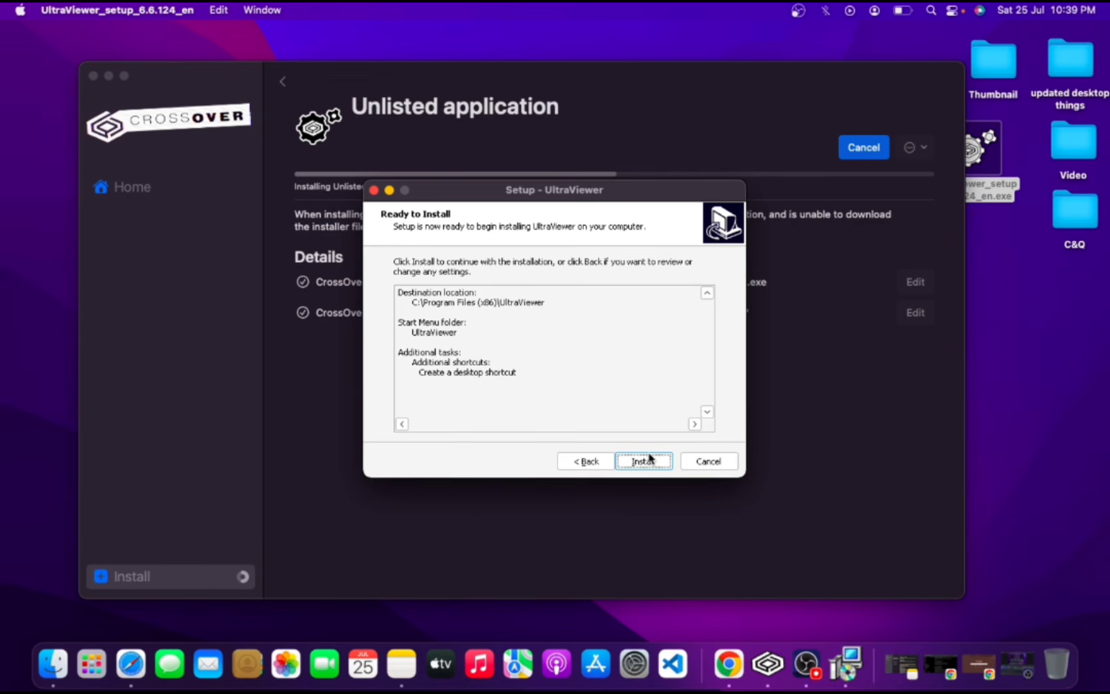
{"action": "left_click", "coordinate": [642, 465]}
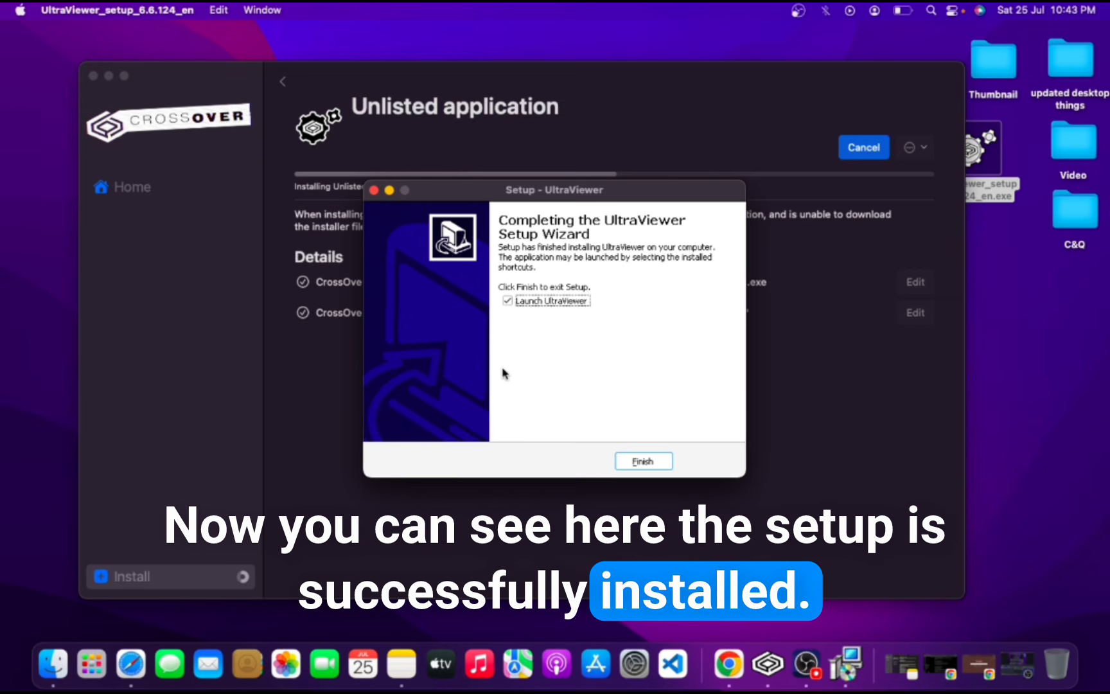
{"action": "left_click", "coordinate": [642, 461]}
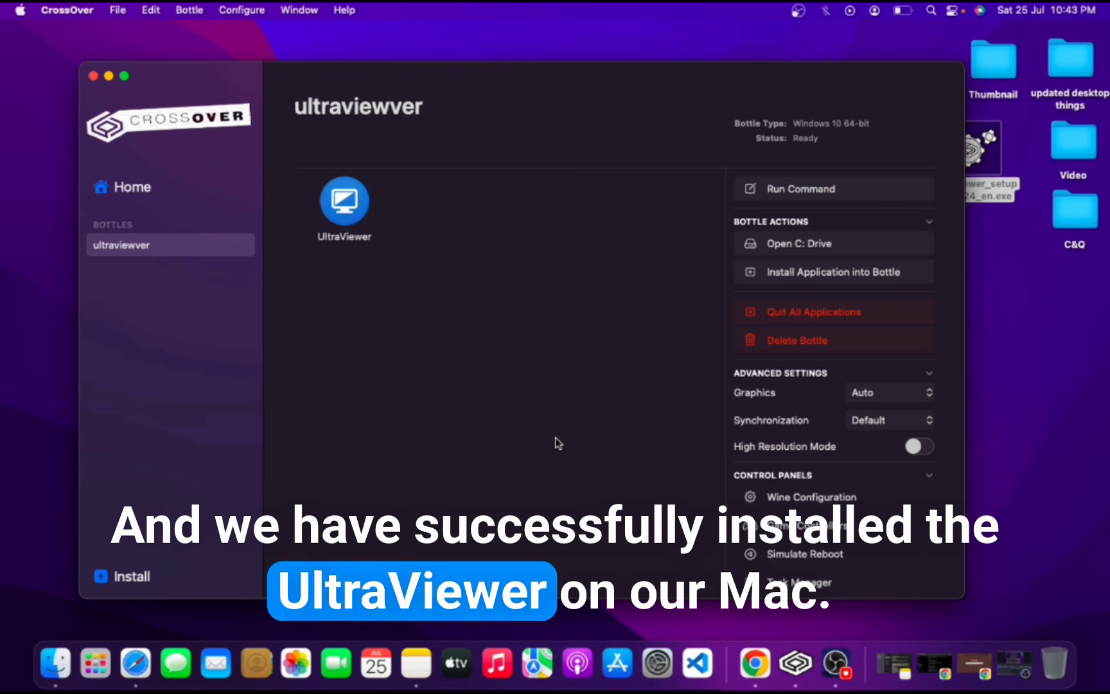
Select the UltraViewer app in the ultraviewwer bottle, then open Launchpad and locate the UltraViewer icon.
{"action": "left_click", "coordinate": [344, 203]}
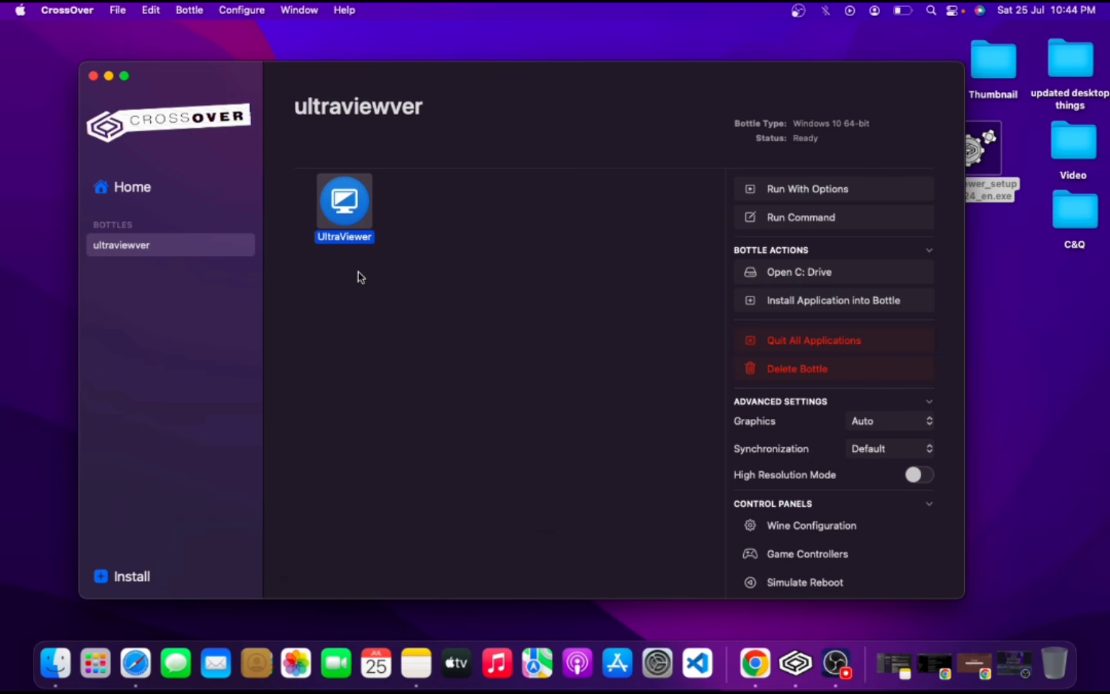
{"action": "key", "text": "F4"}
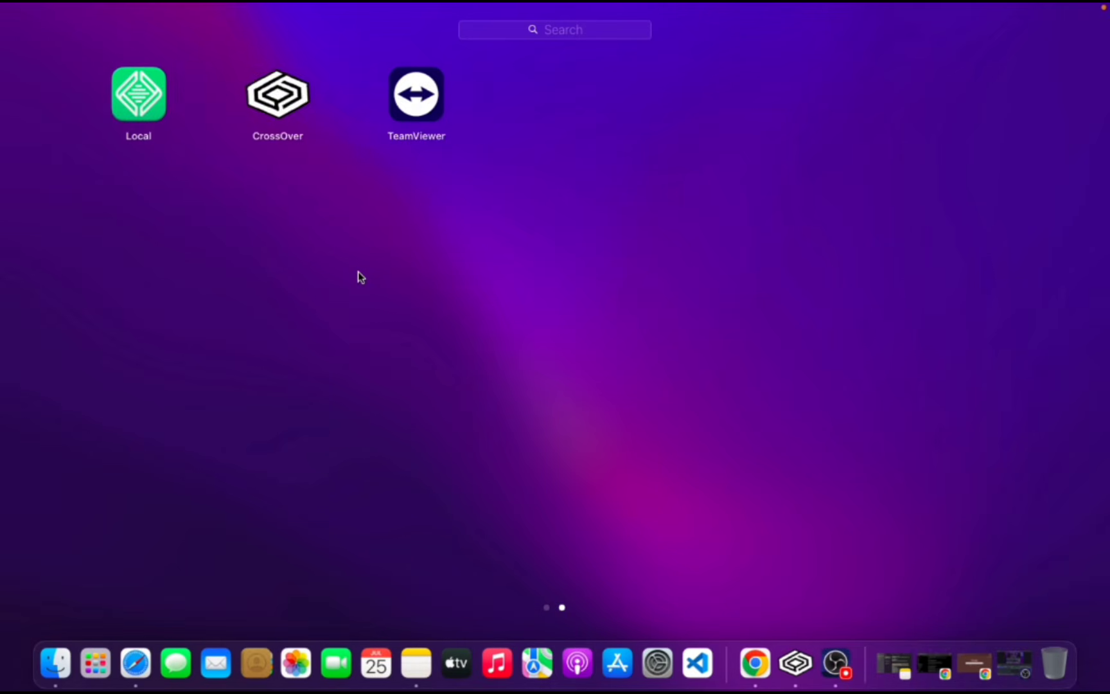
{"action": "scroll", "coordinate": [359, 272], "scroll_direction": "left", "scroll_amount": 5}
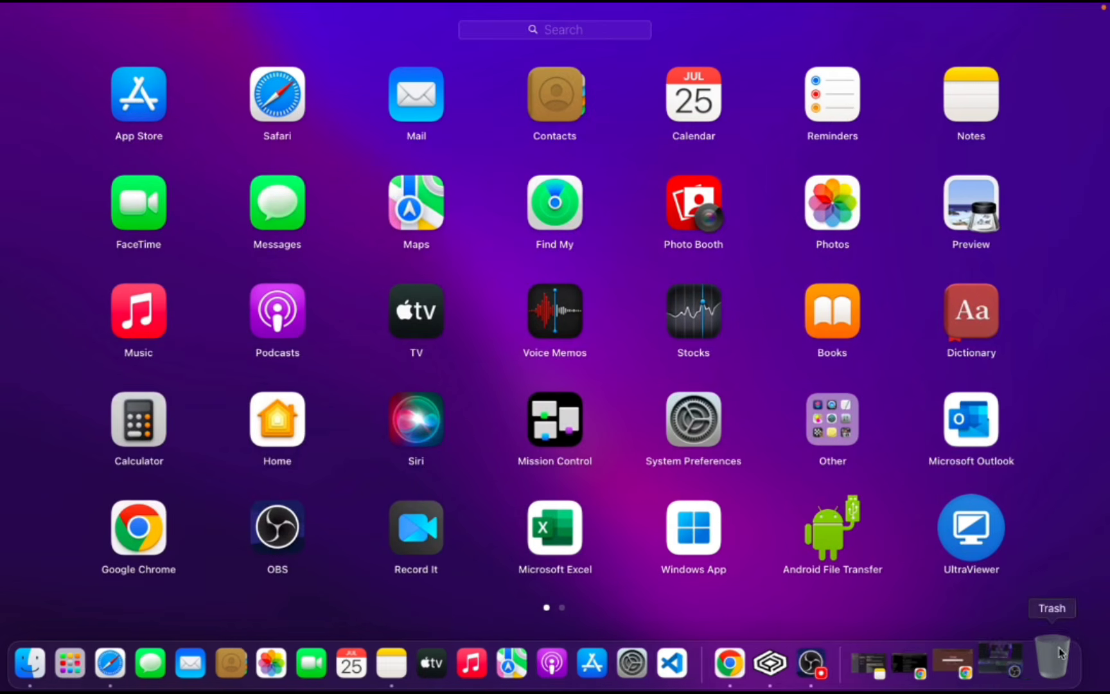